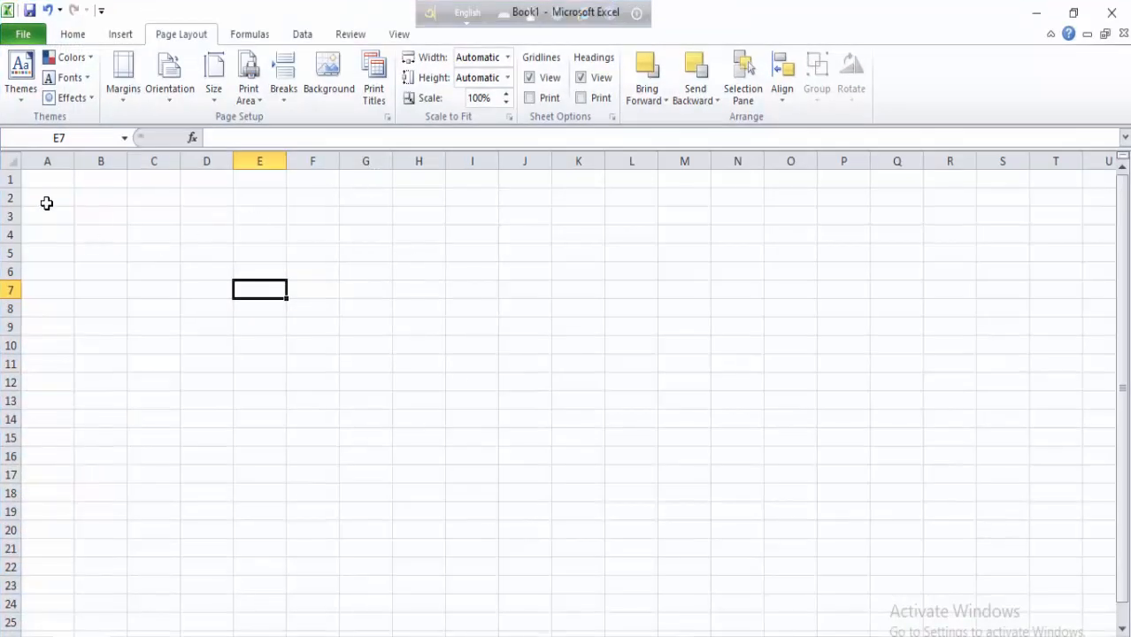
- Enter the headers Name, Father's name, Adderss and Mobole in cells A1 through D1
click(55, 181)
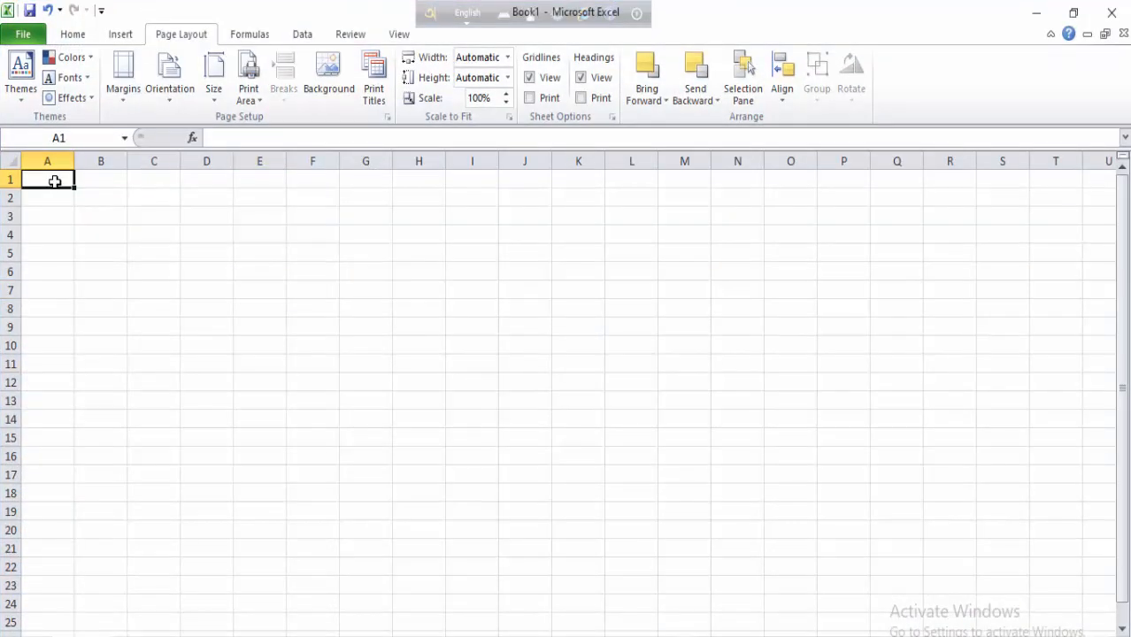
text(Name)
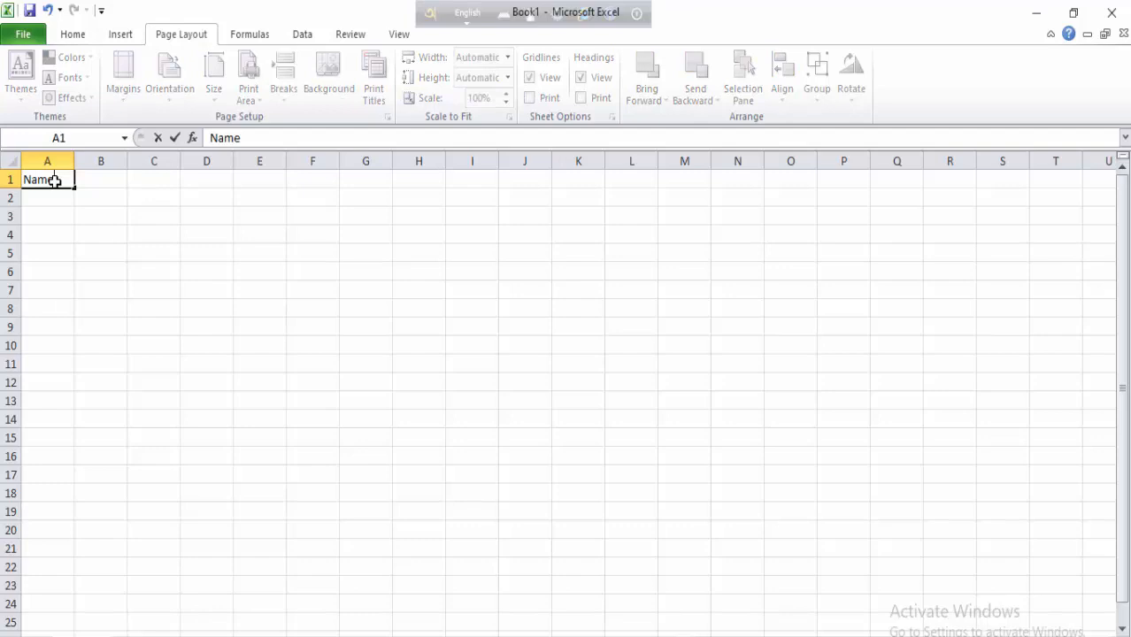
key(Tab)
text(Fa)
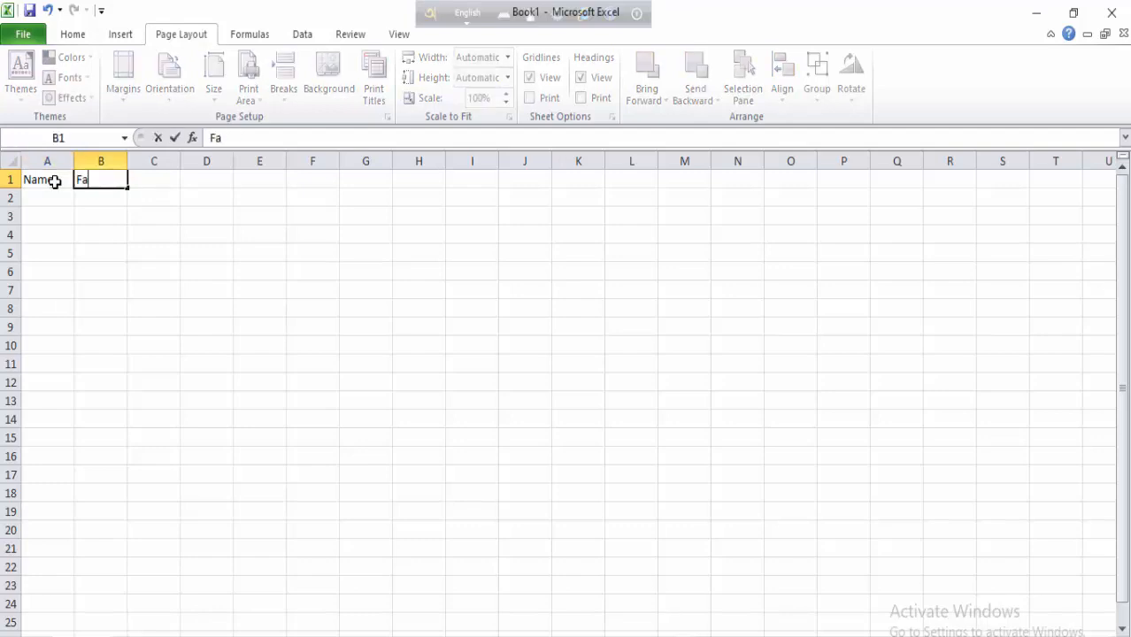
text(ther's name)
key(Tab)
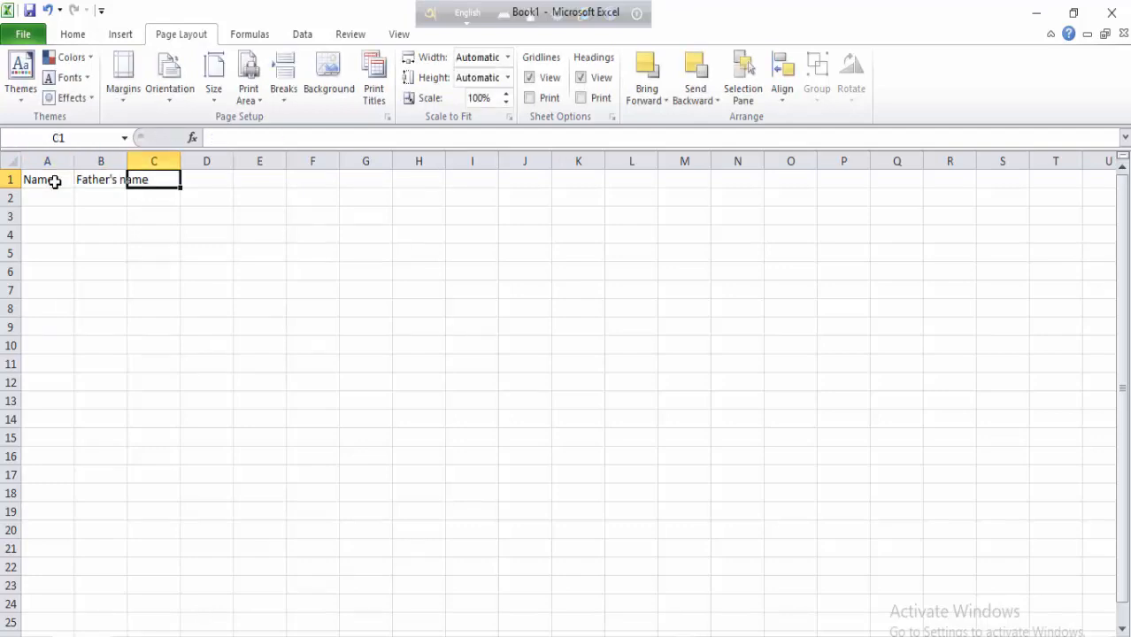
text(Adderss)
key(Tab)
text(Mo)
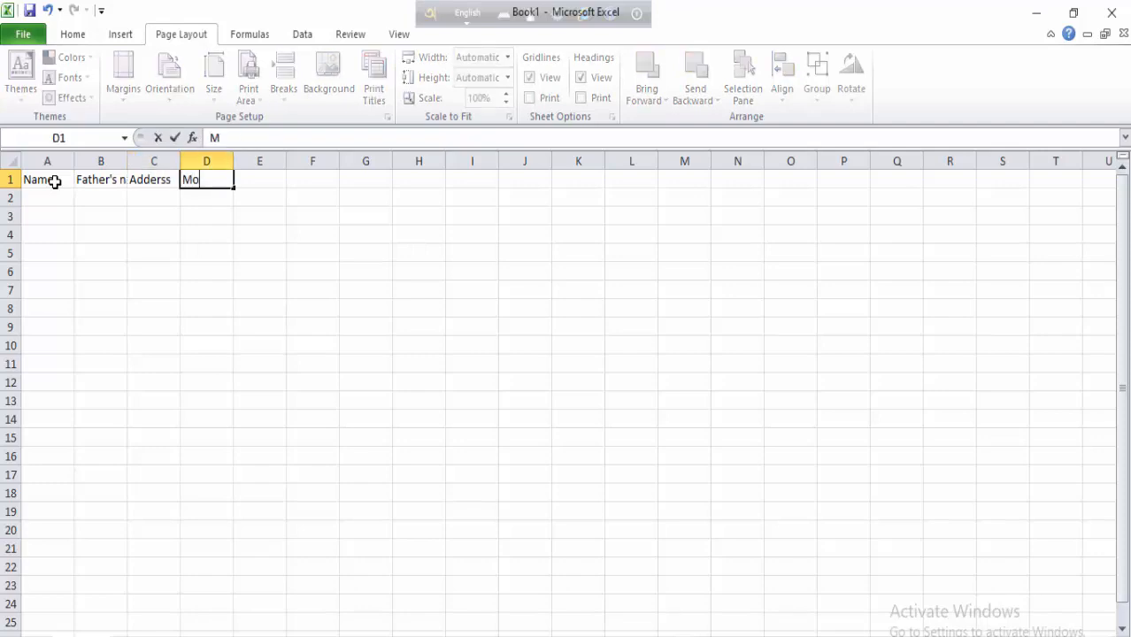
text(bole)
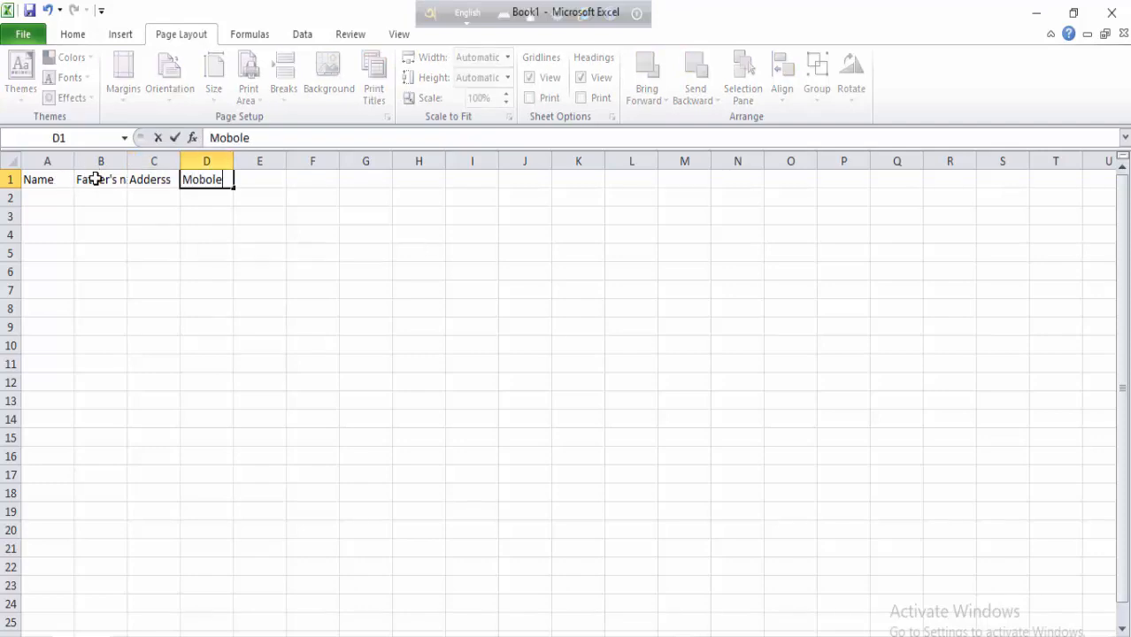
- Auto-fit the widths of columns A, B and C to their header text
double_click(74, 161)
click(86, 160)
double_click(110, 160)
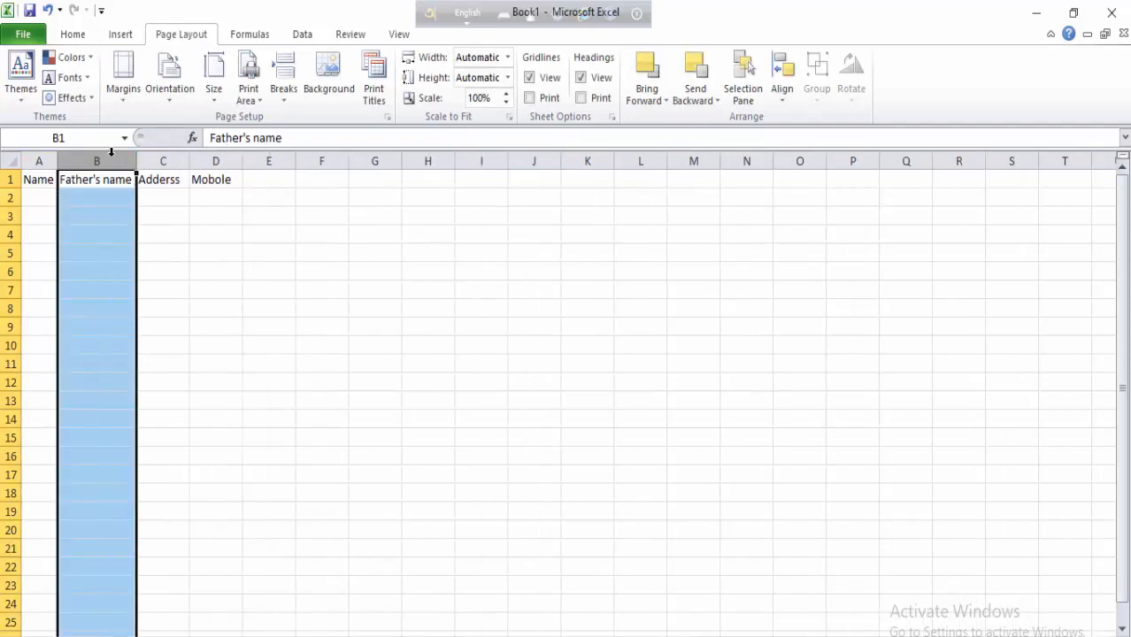
click(184, 161)
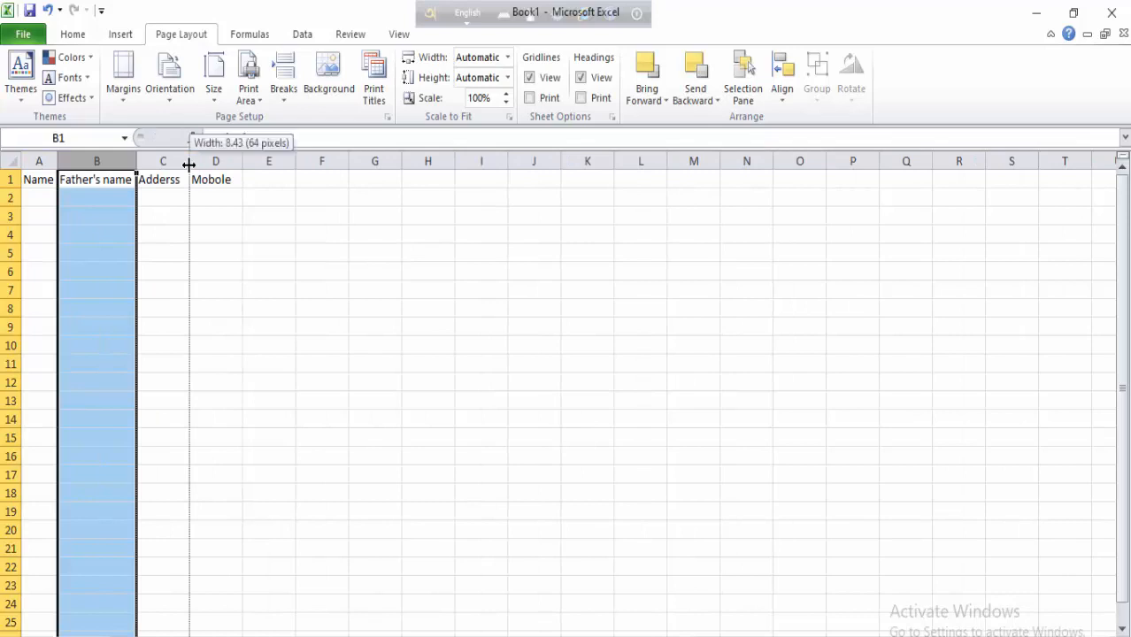
click(51, 198)
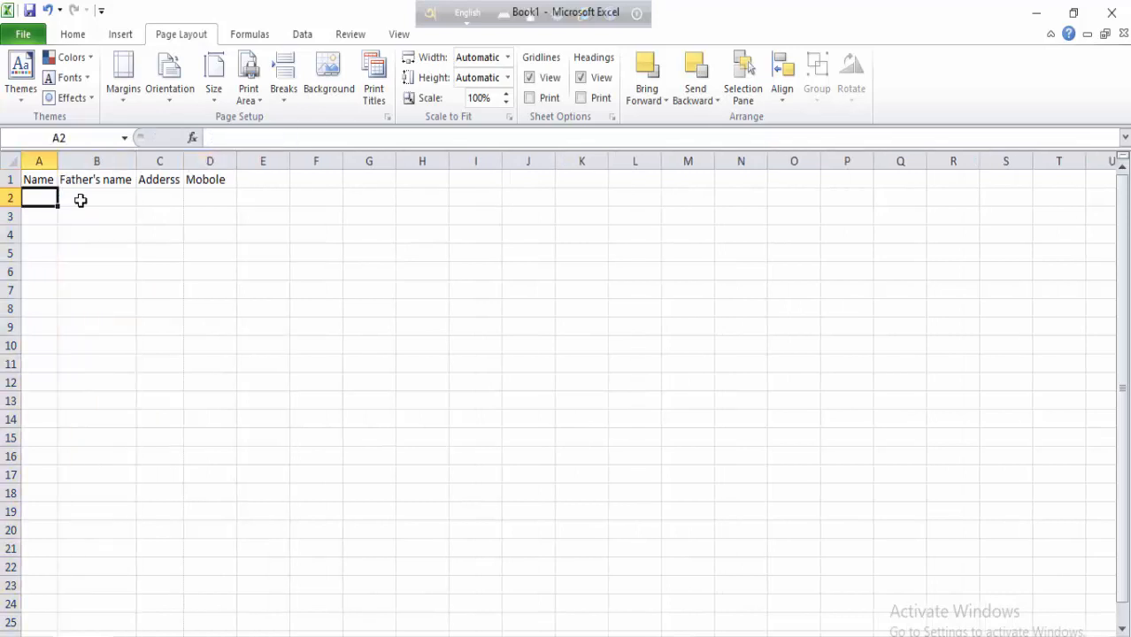
- Convert the header range A1:D1 into a table, specifying that the table has headers
click(35, 182)
drag(36, 183, 205, 180)
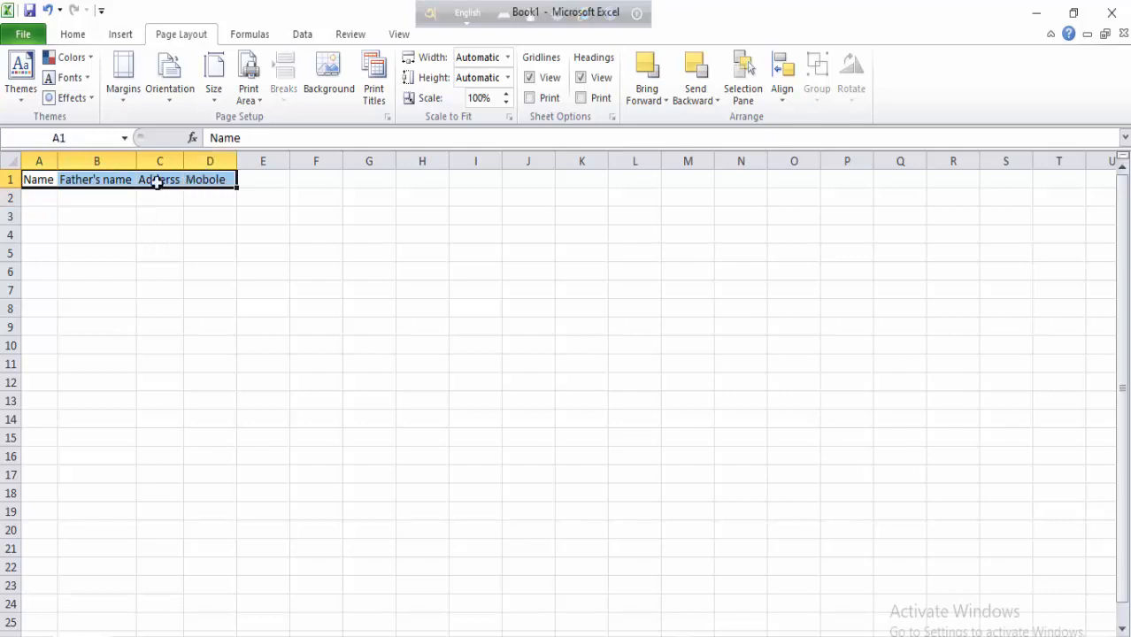
click(123, 39)
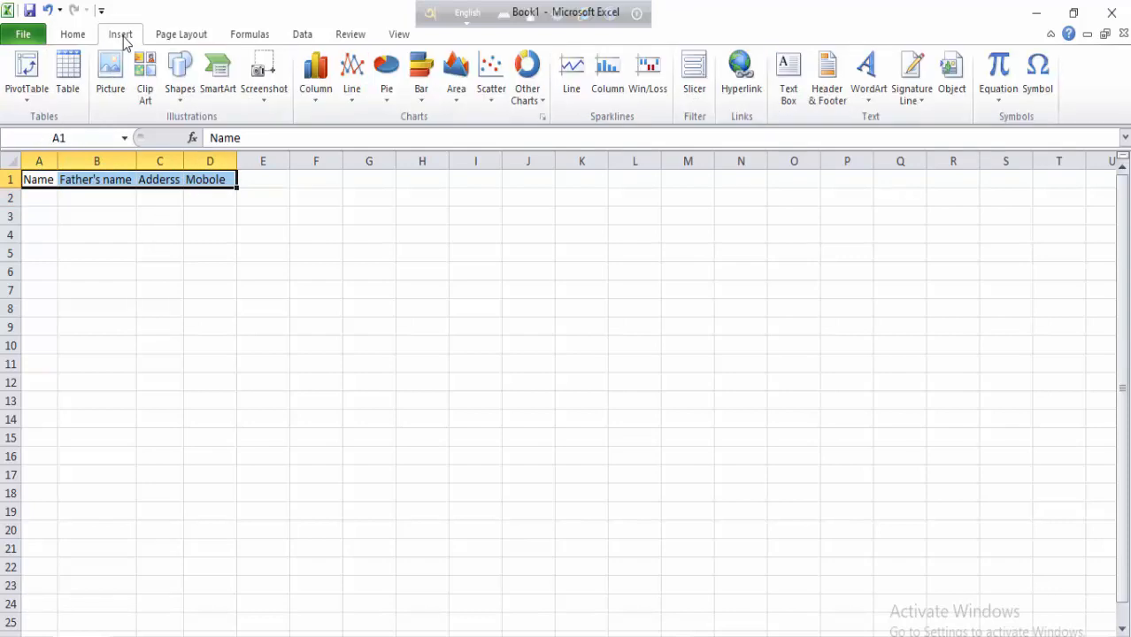
click(69, 76)
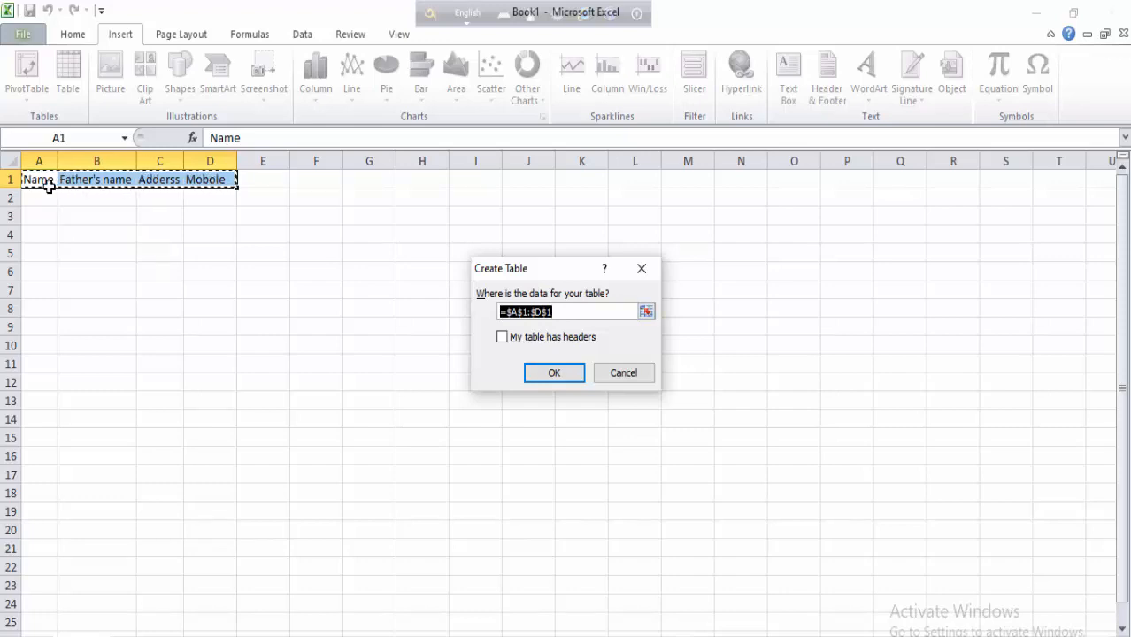
click(502, 338)
click(548, 379)
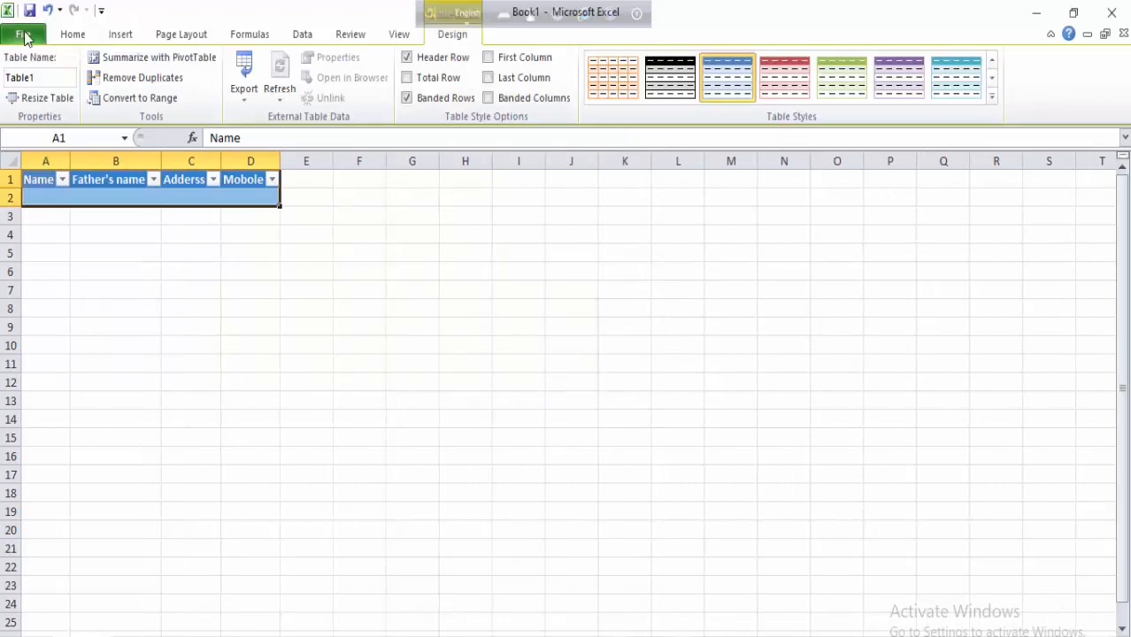
- In the ribbon customization options, list the Commands Not in the Ribbon and add a new custom tab
click(25, 36)
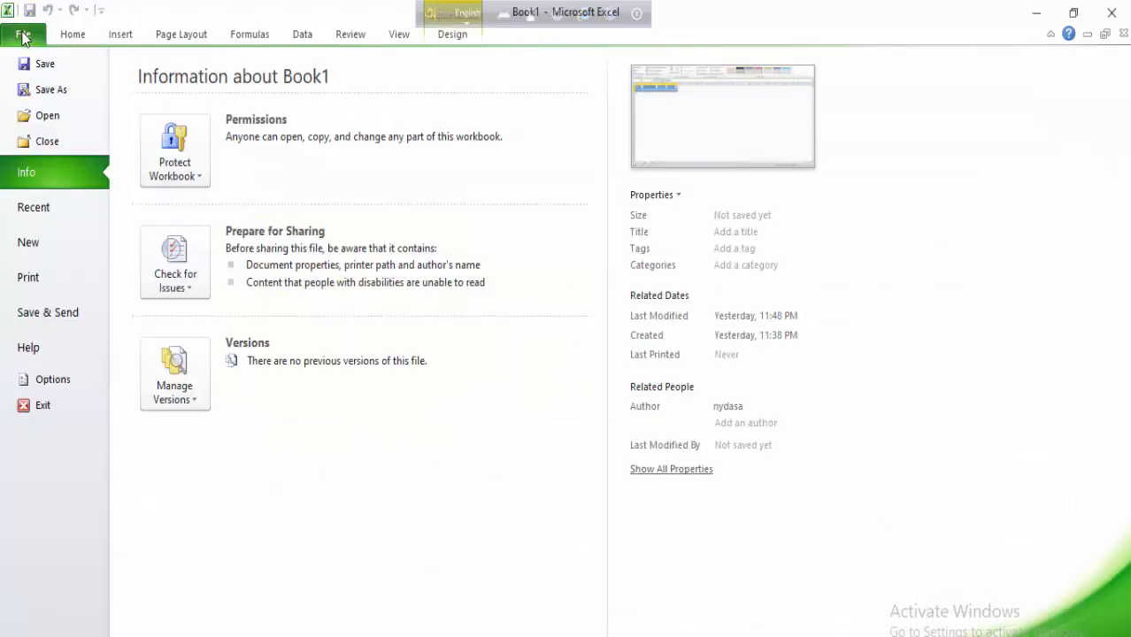
click(53, 383)
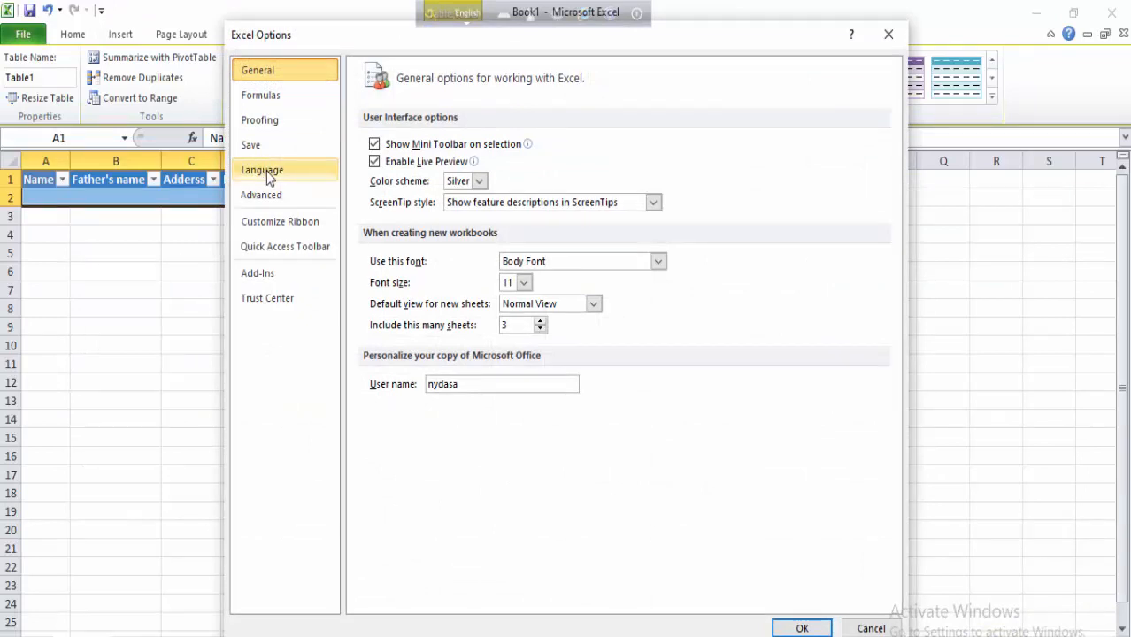
click(279, 226)
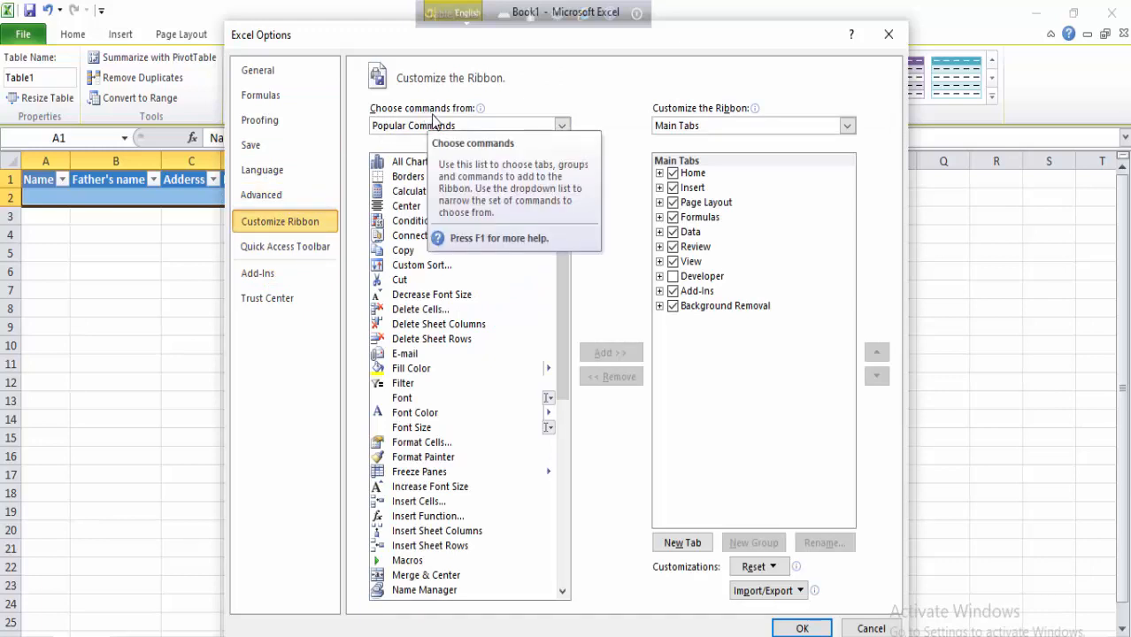
click(561, 126)
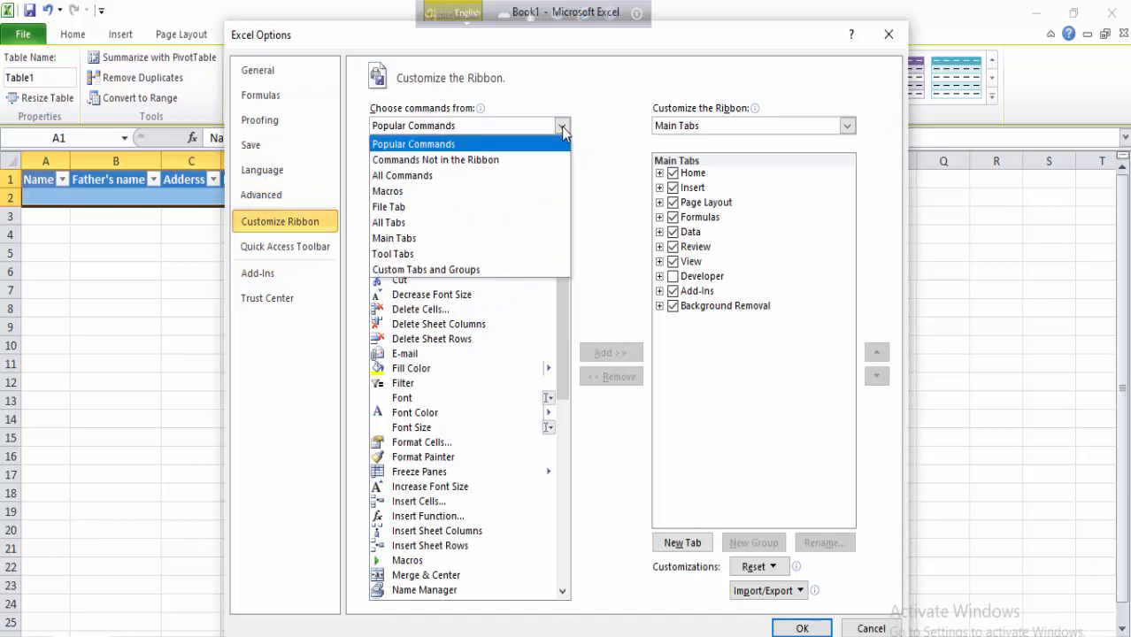
click(460, 160)
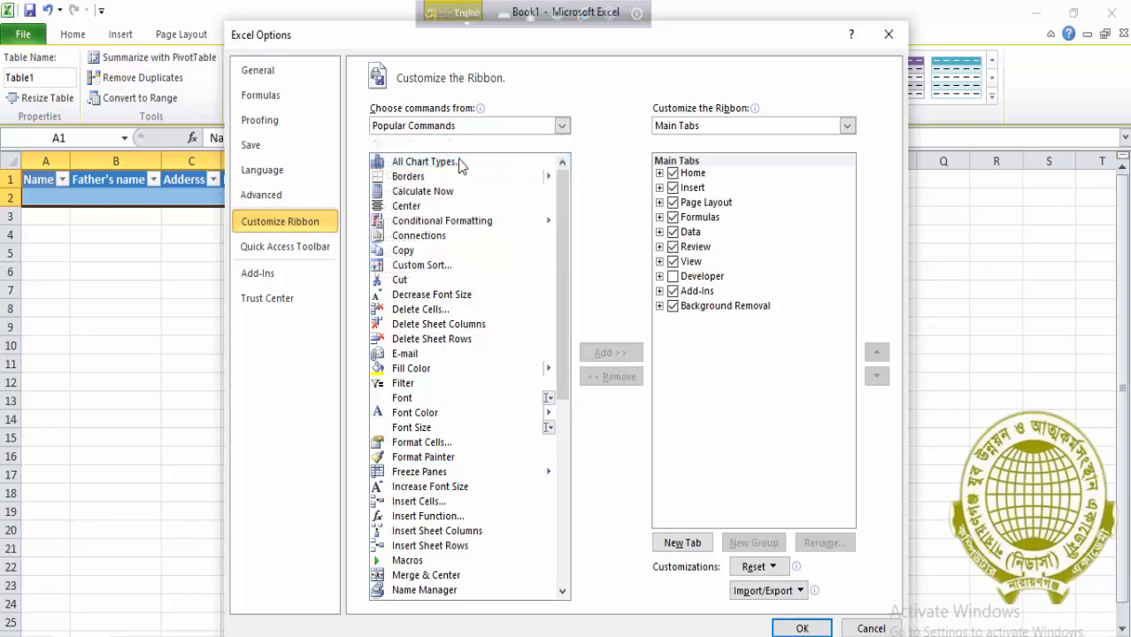
click(698, 545)
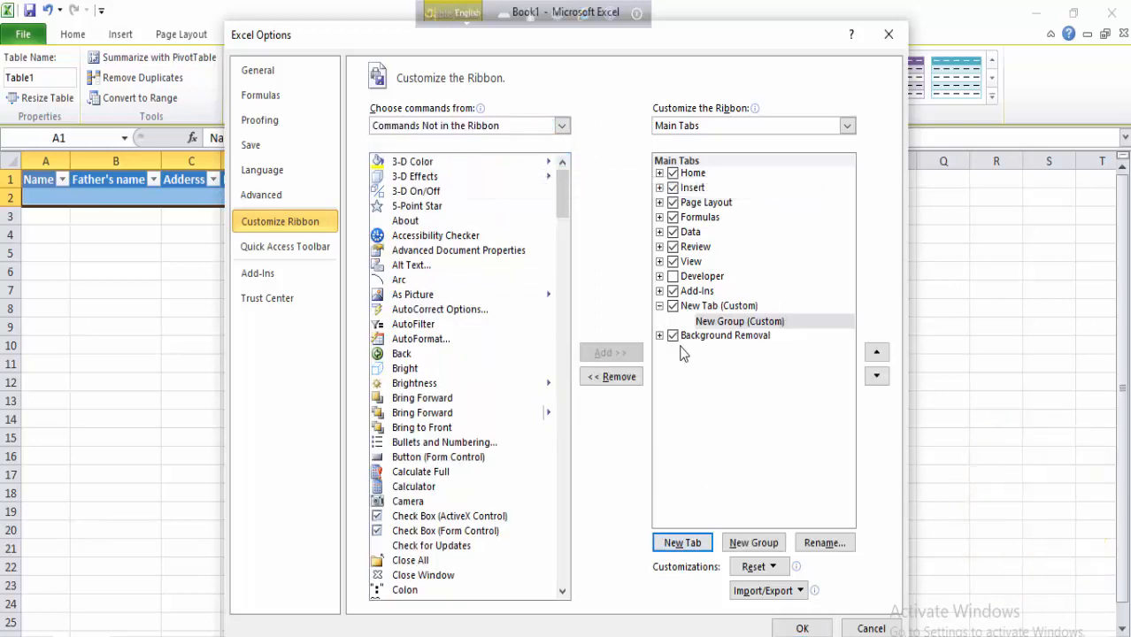
- Rename the new custom ribbon tab as Data Enty
click(705, 310)
right_click(706, 311)
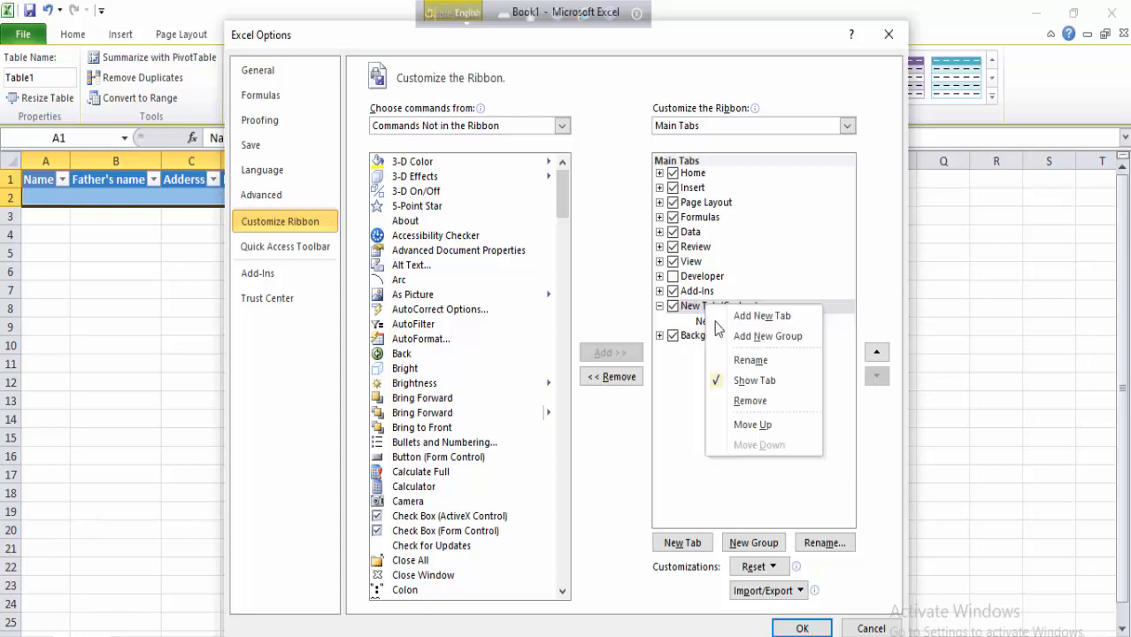
click(741, 361)
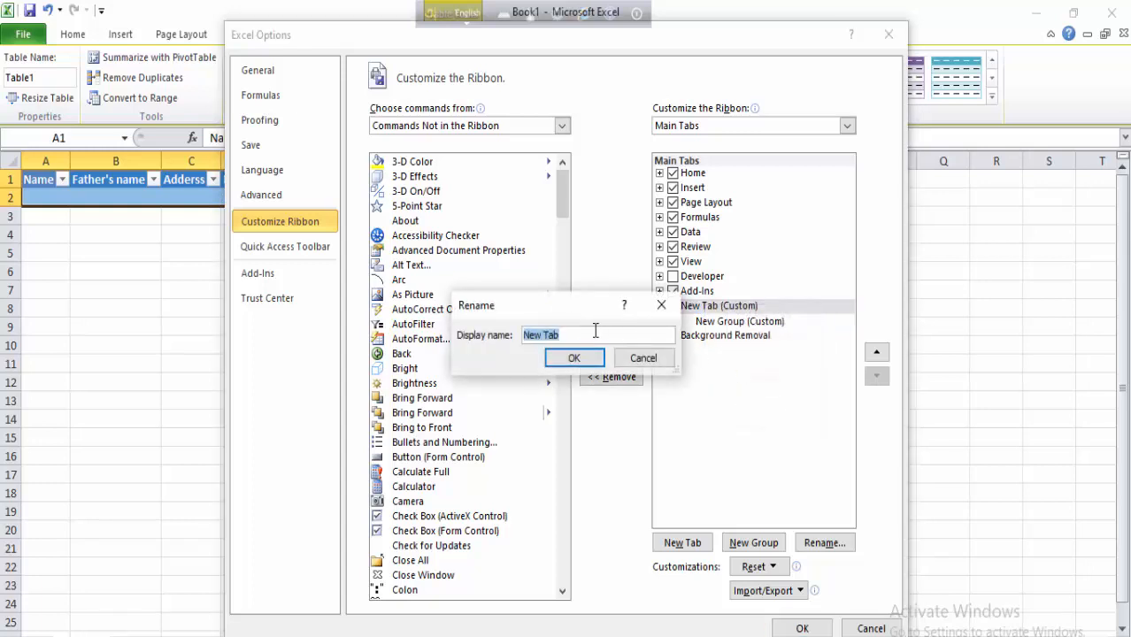
text(Data Enty)
click(576, 358)
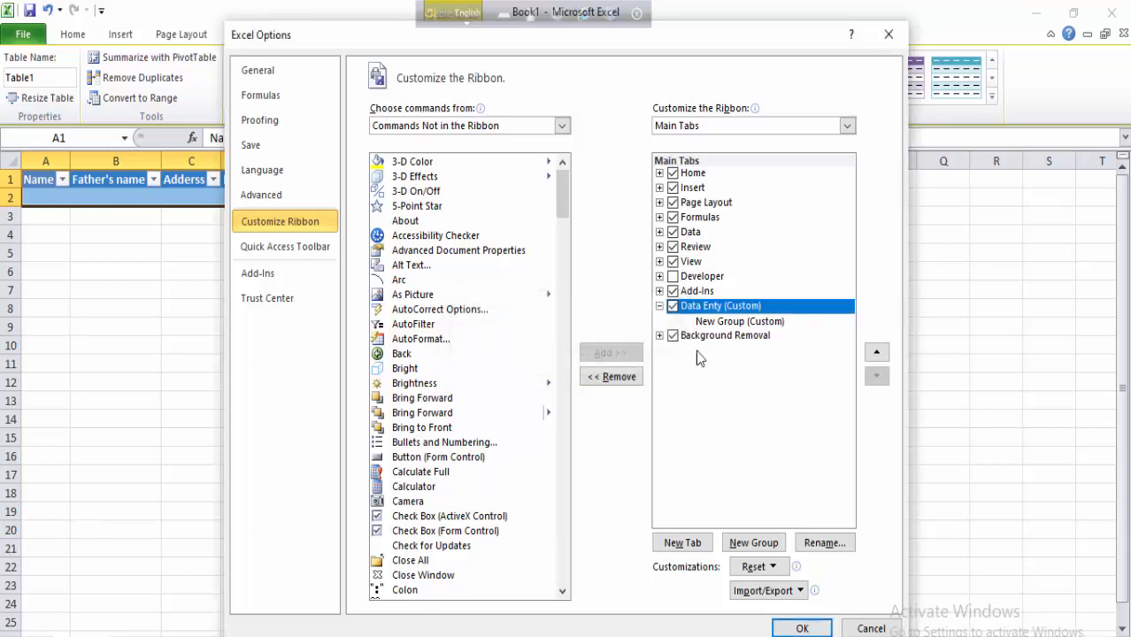
- Assign the red X symbol to the custom group in the Data Enty tab, keeping the name New Group
click(727, 326)
right_click(727, 325)
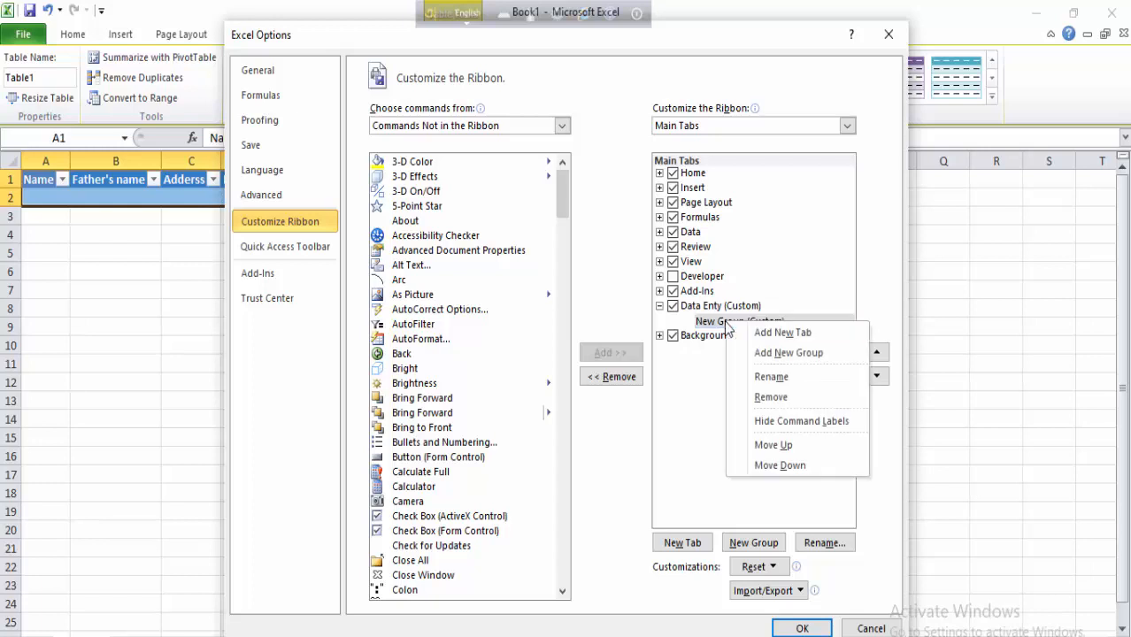
click(770, 376)
click(483, 248)
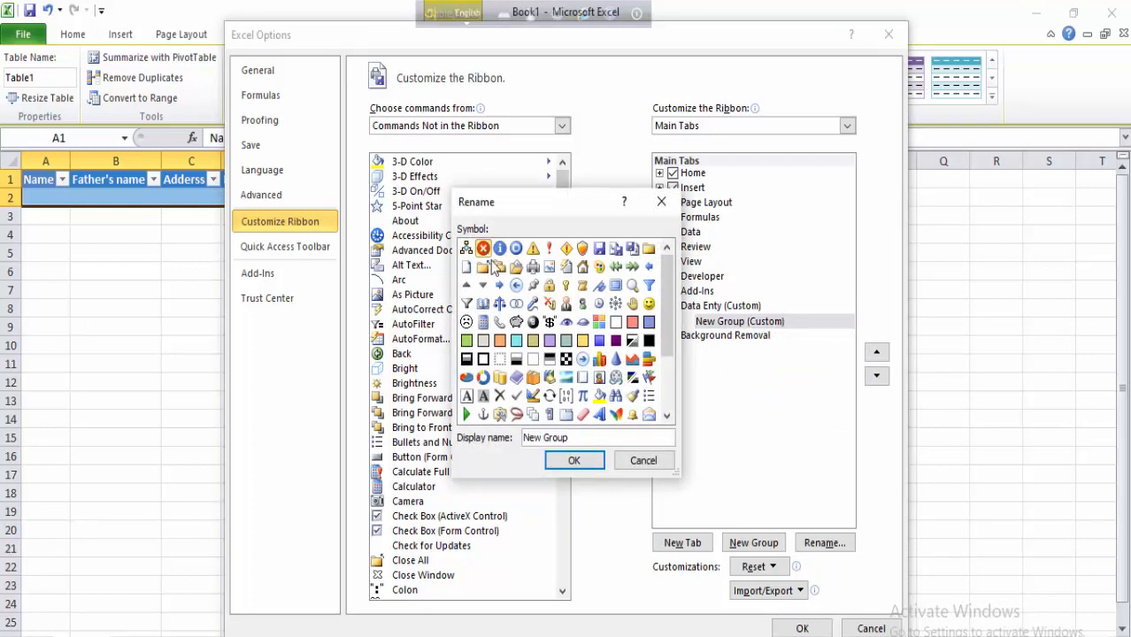
click(573, 461)
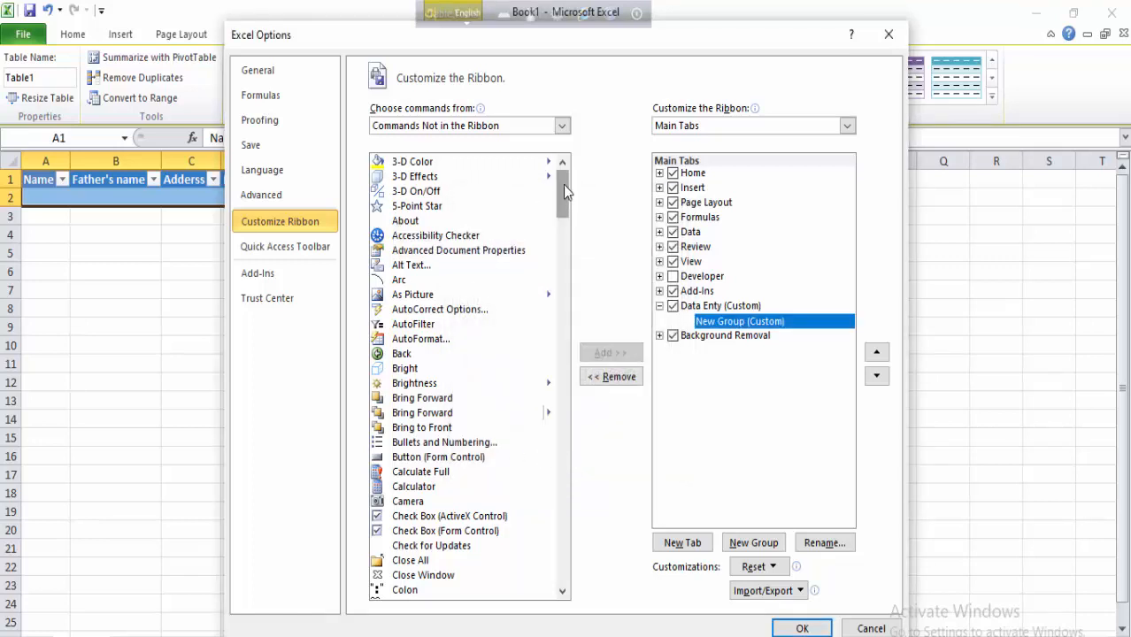
- Add the Form command to the custom group of the Data Enty tab and apply the ribbon changes
drag(563, 184, 560, 250)
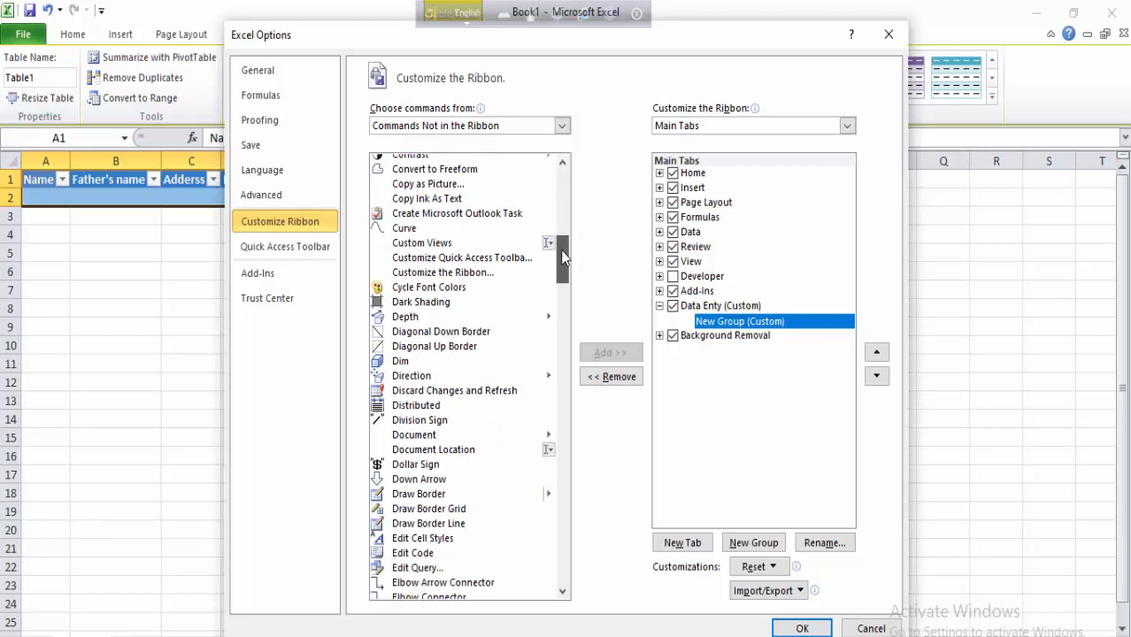
scroll(406, 221, down, 12)
click(405, 223)
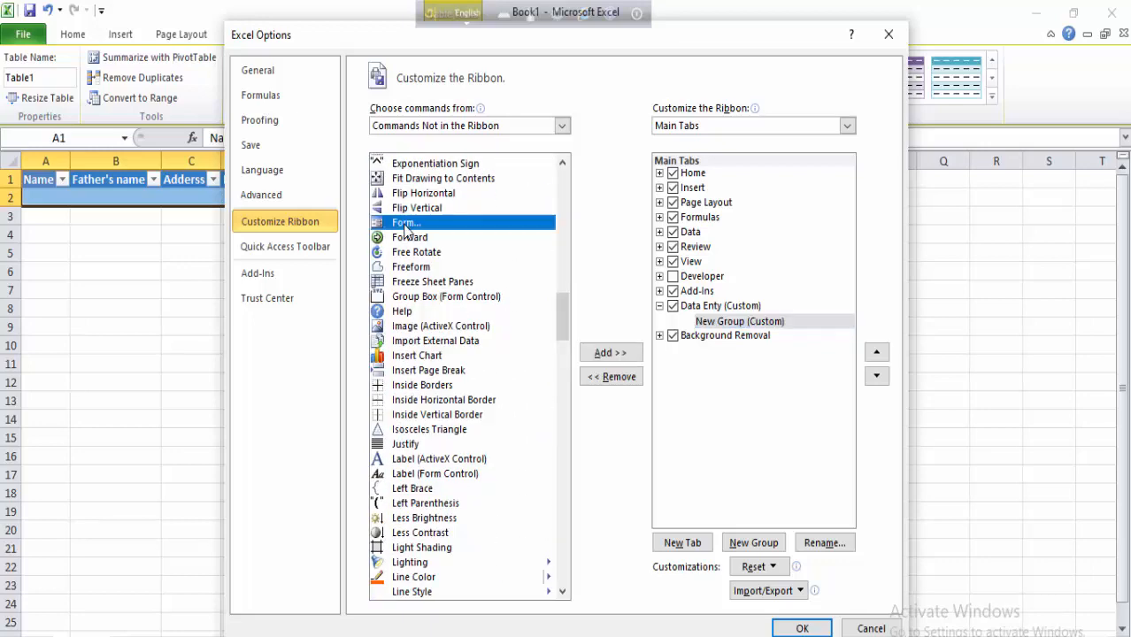
click(604, 354)
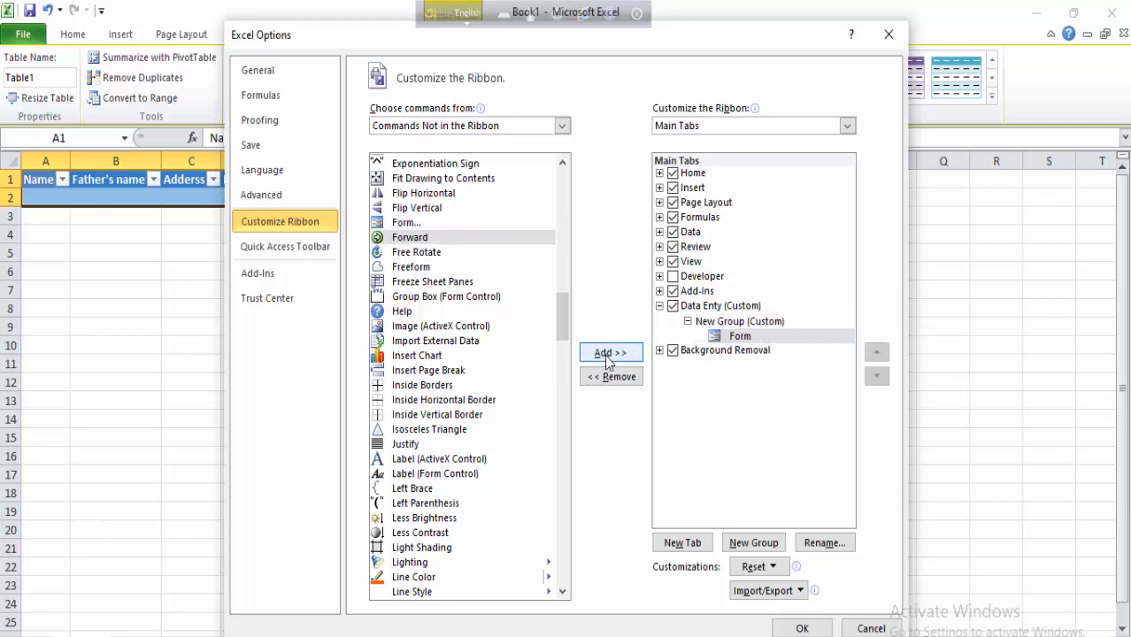
click(801, 629)
click(406, 97)
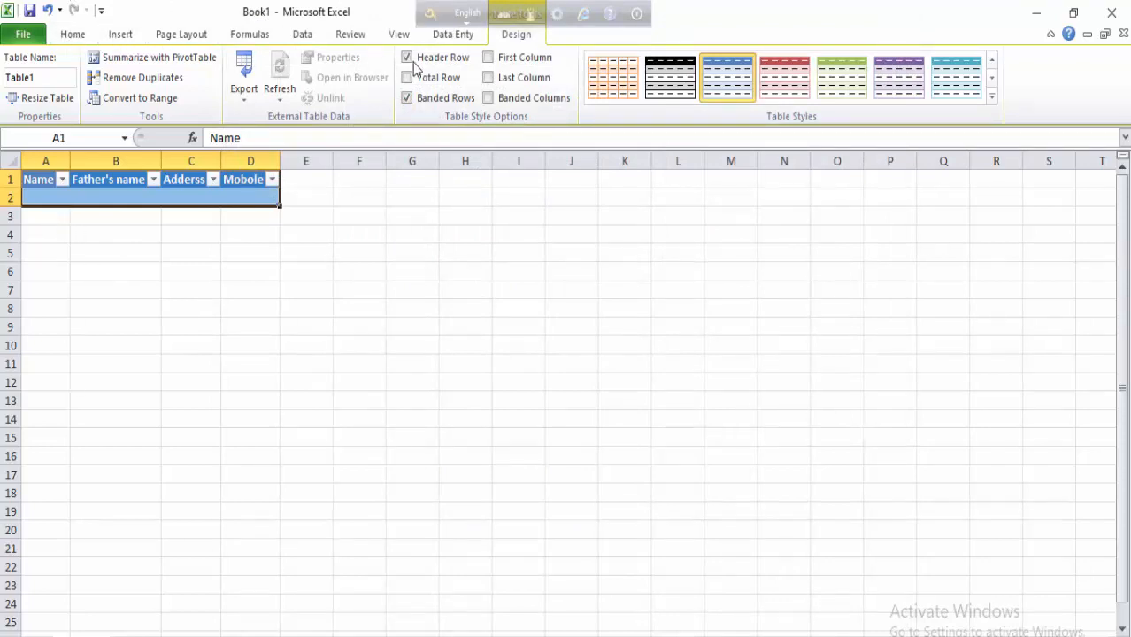
- Open the data entry form for the table and add a first record with name, father's name, address and mobile number
click(453, 35)
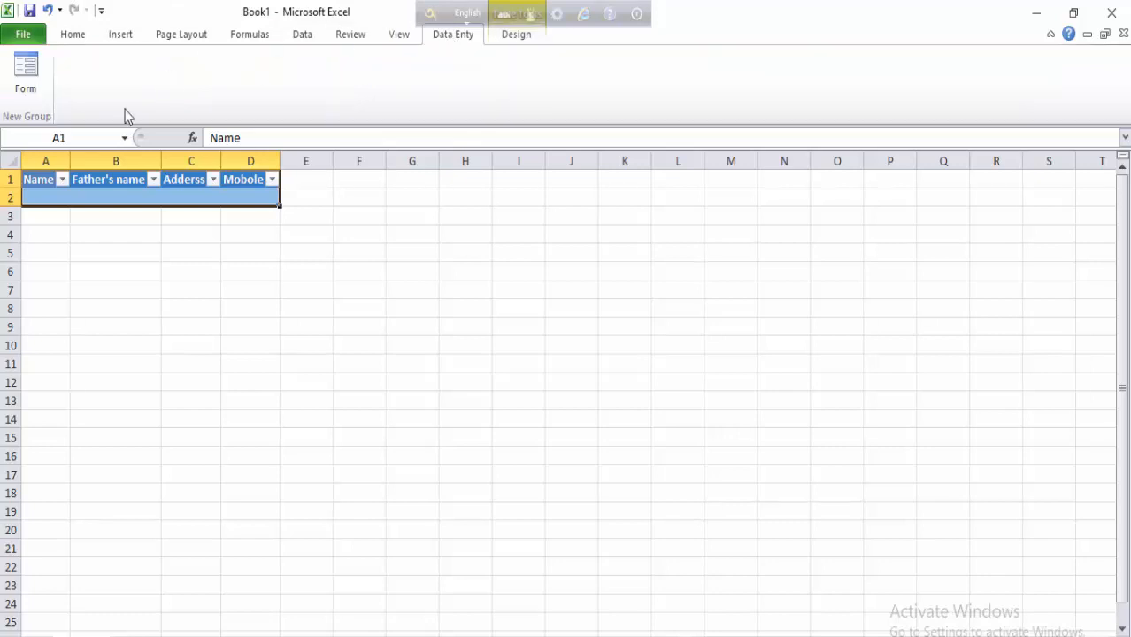
click(25, 71)
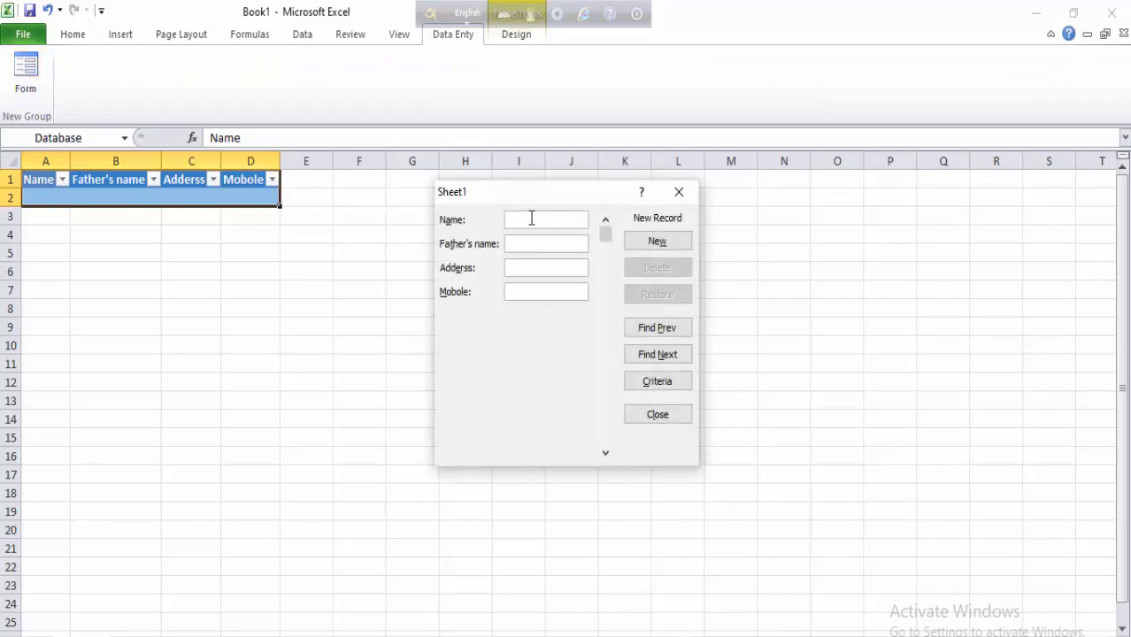
text(Rahim)
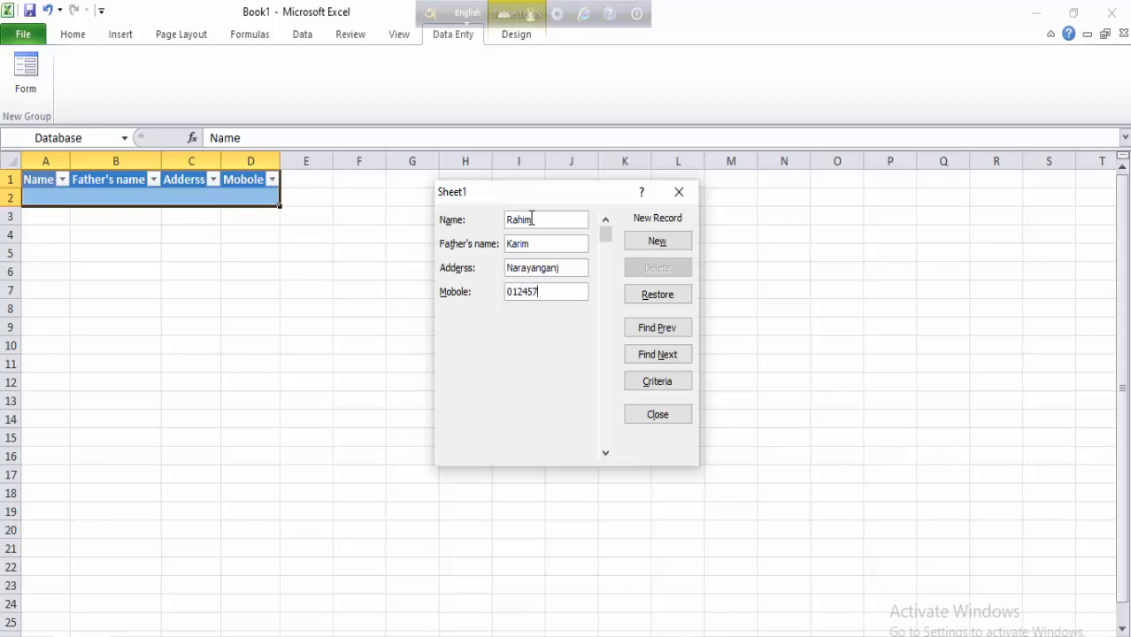
text(825450000)
key(Return)
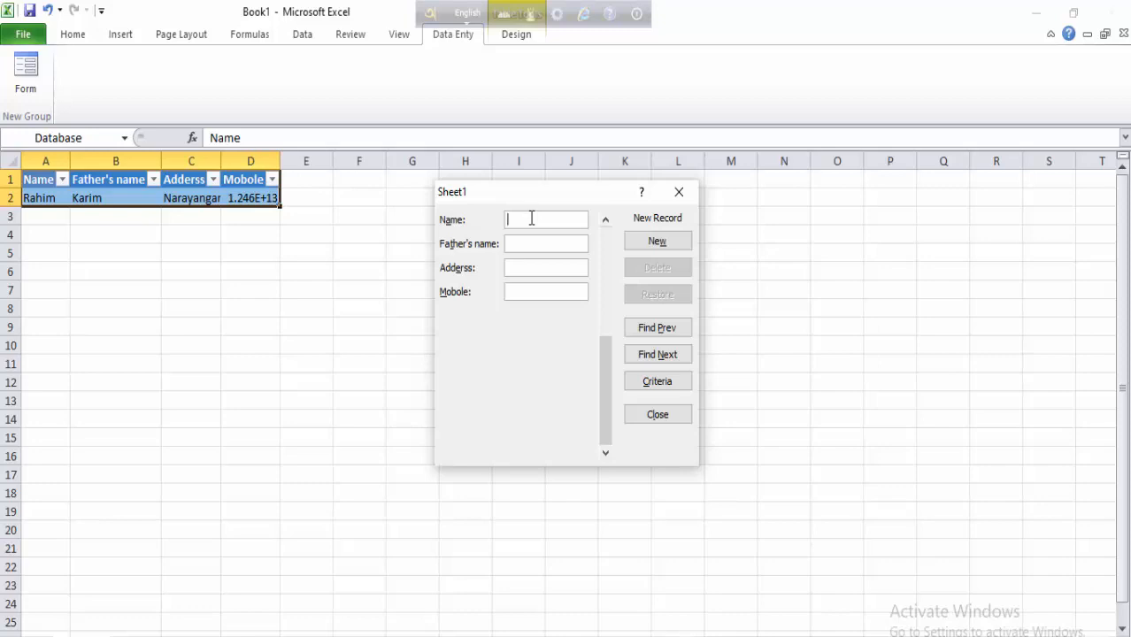
- Complete the blank second record with name, father's name, address and mobile number, save it and close the data entry form
text(Salam)
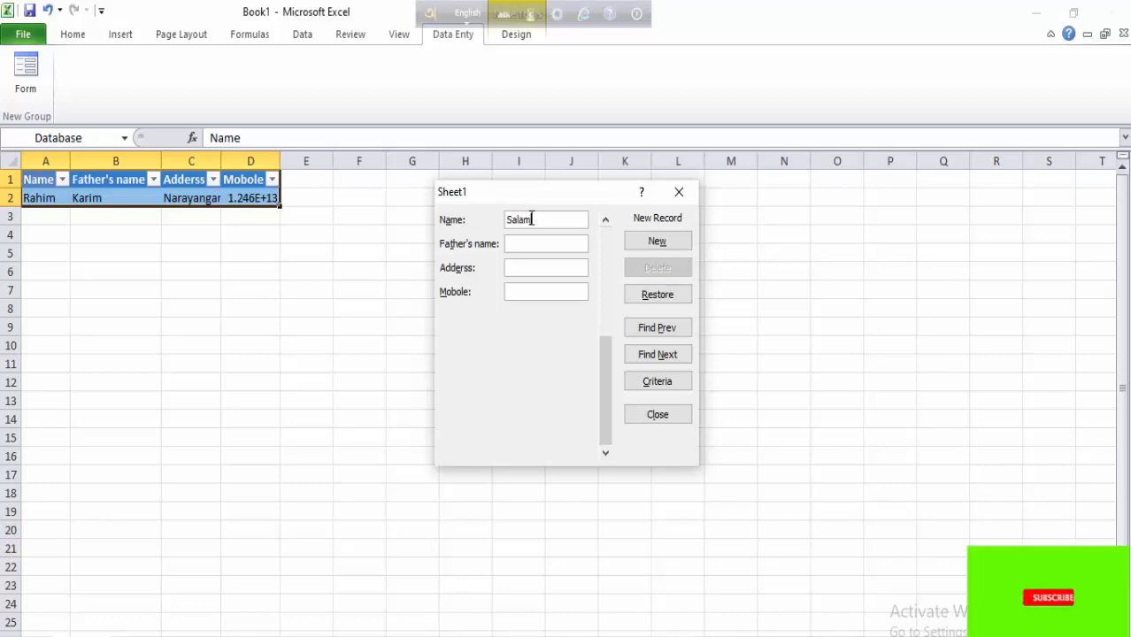
key(Tab)
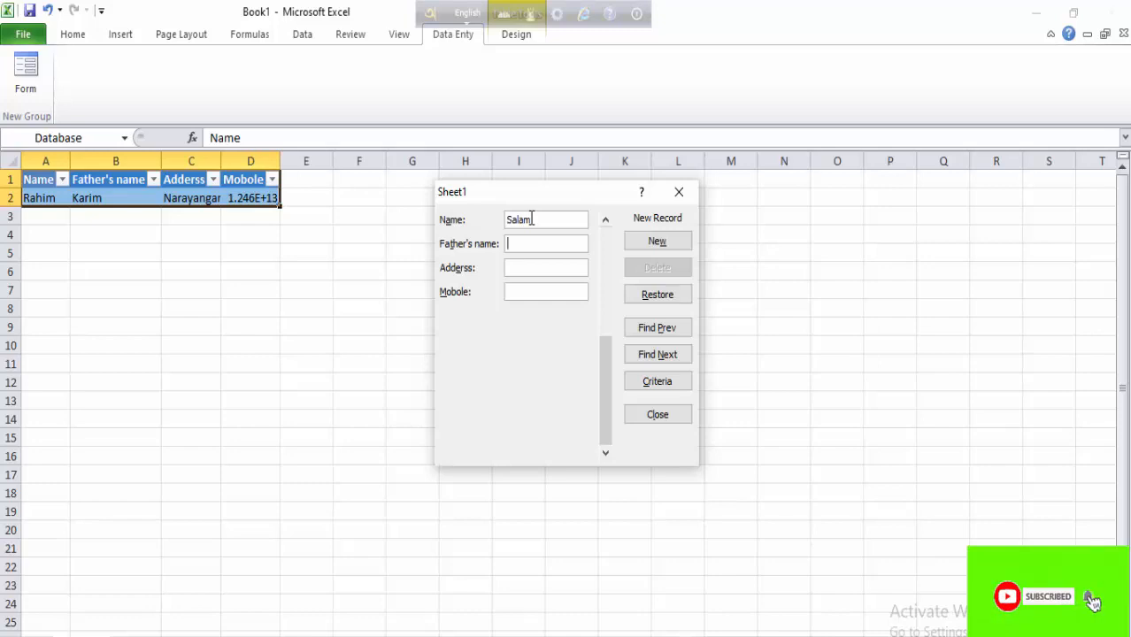
text(Azad)
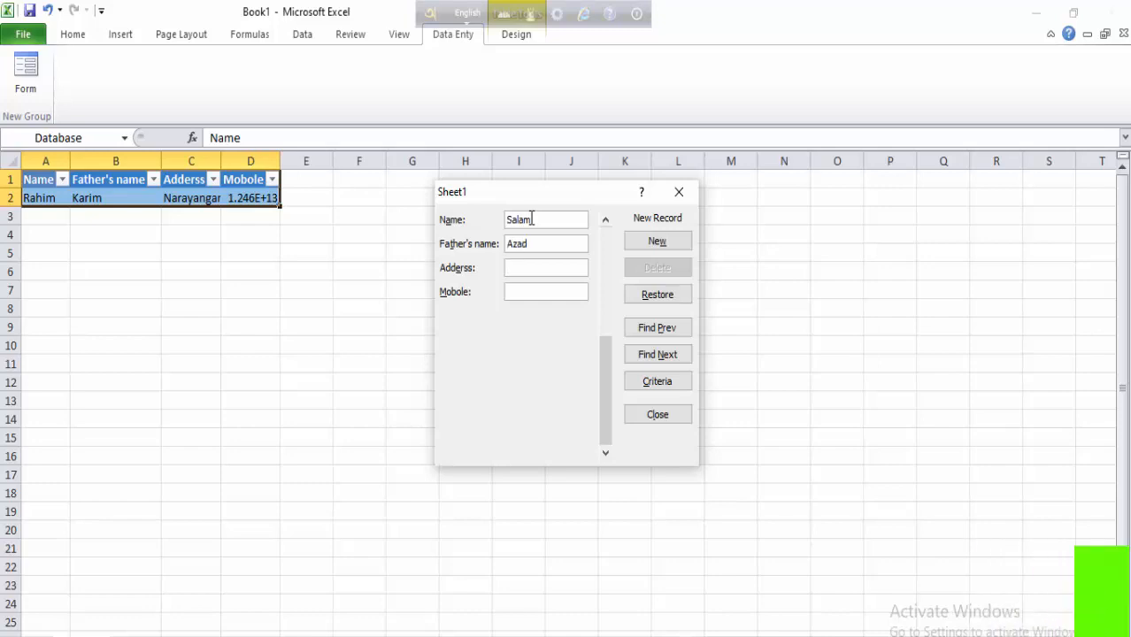
text(Dhaka)
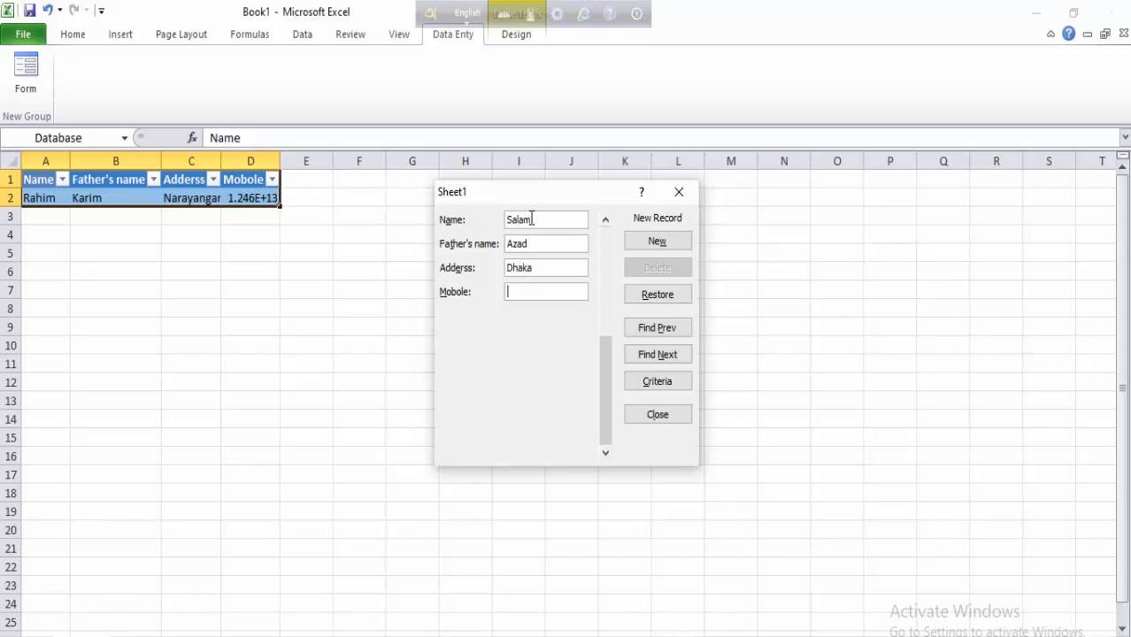
text(012457)
key(Return)
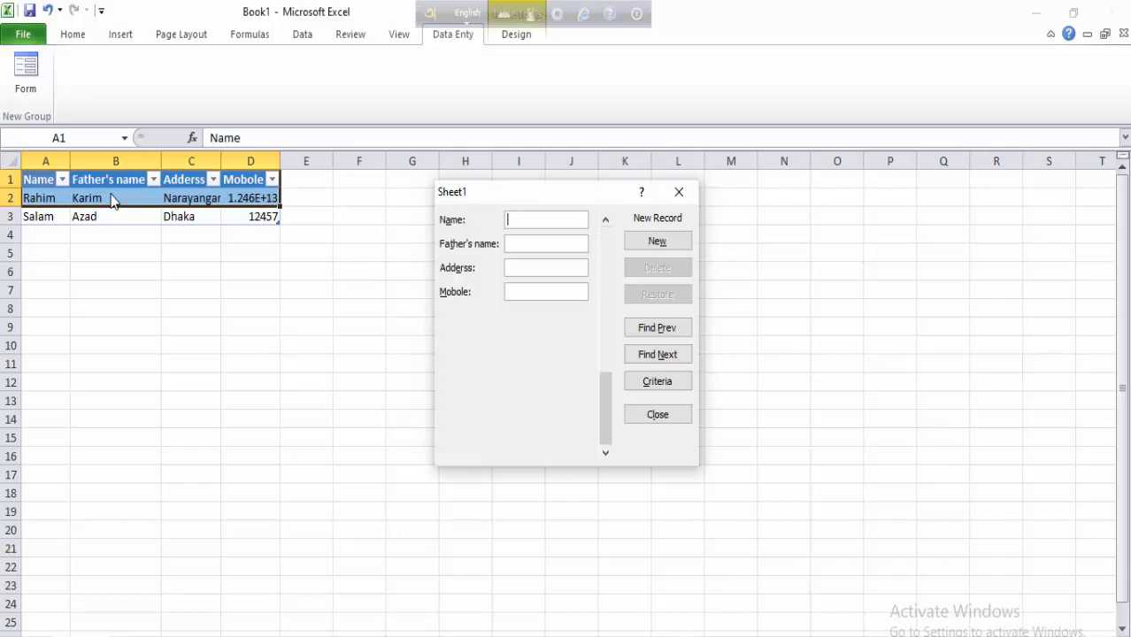
click(657, 415)
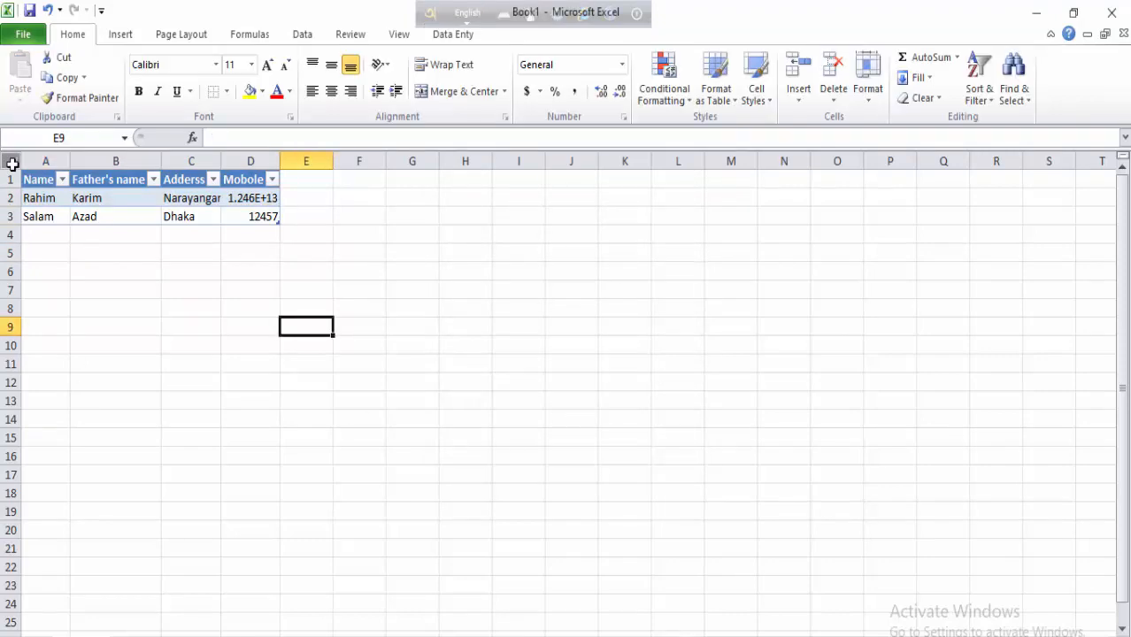
- Fill the entire worksheet with a light blue theme color
click(11, 164)
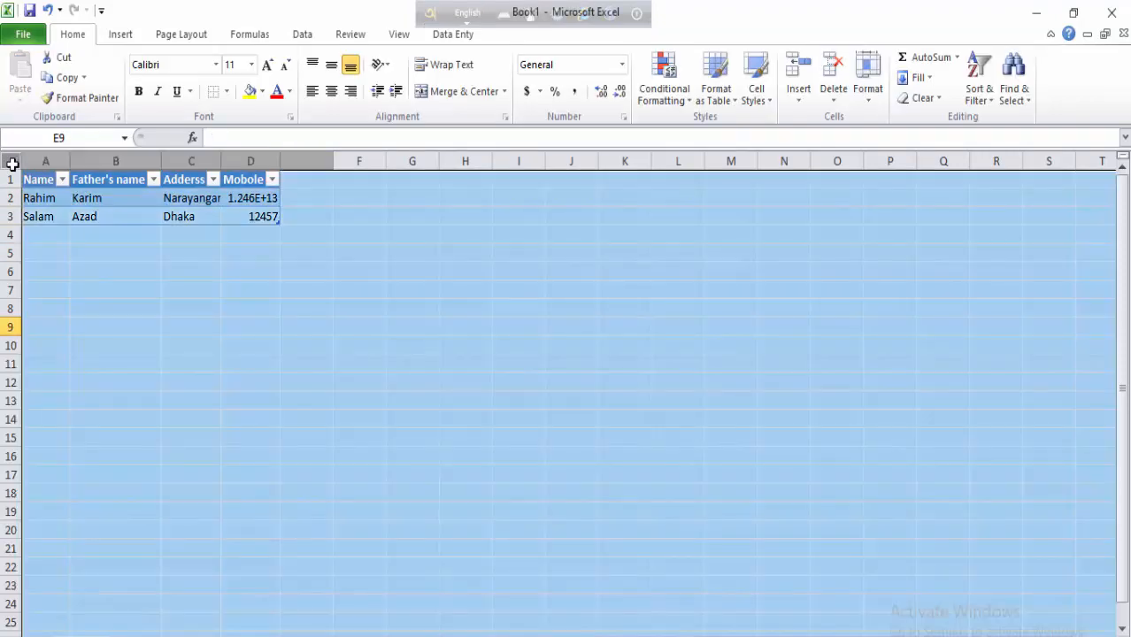
click(262, 91)
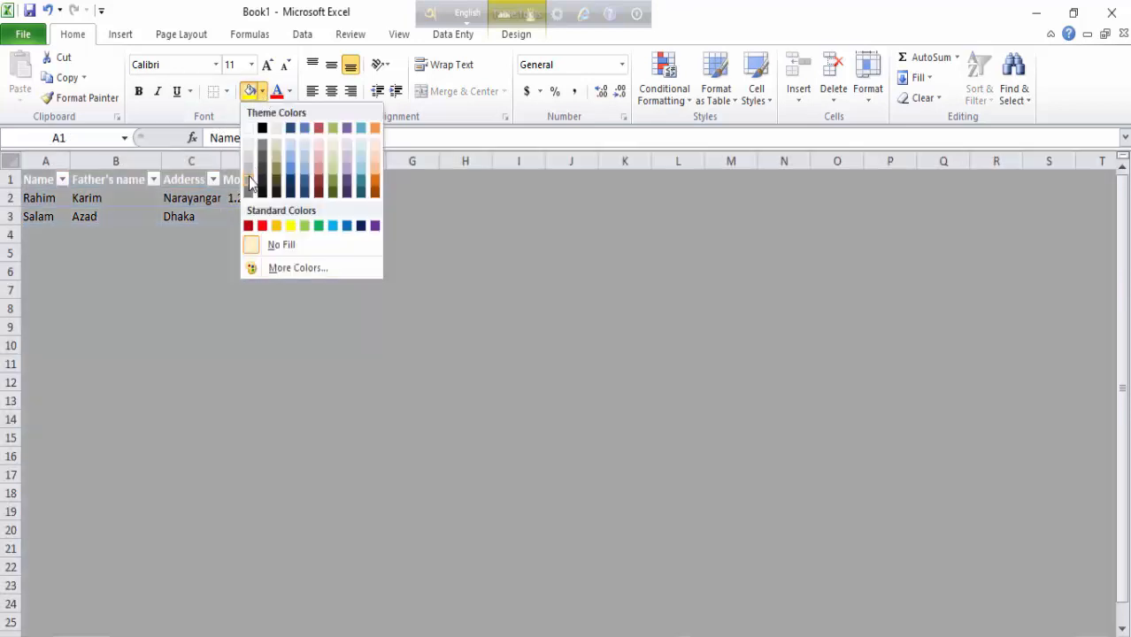
click(290, 159)
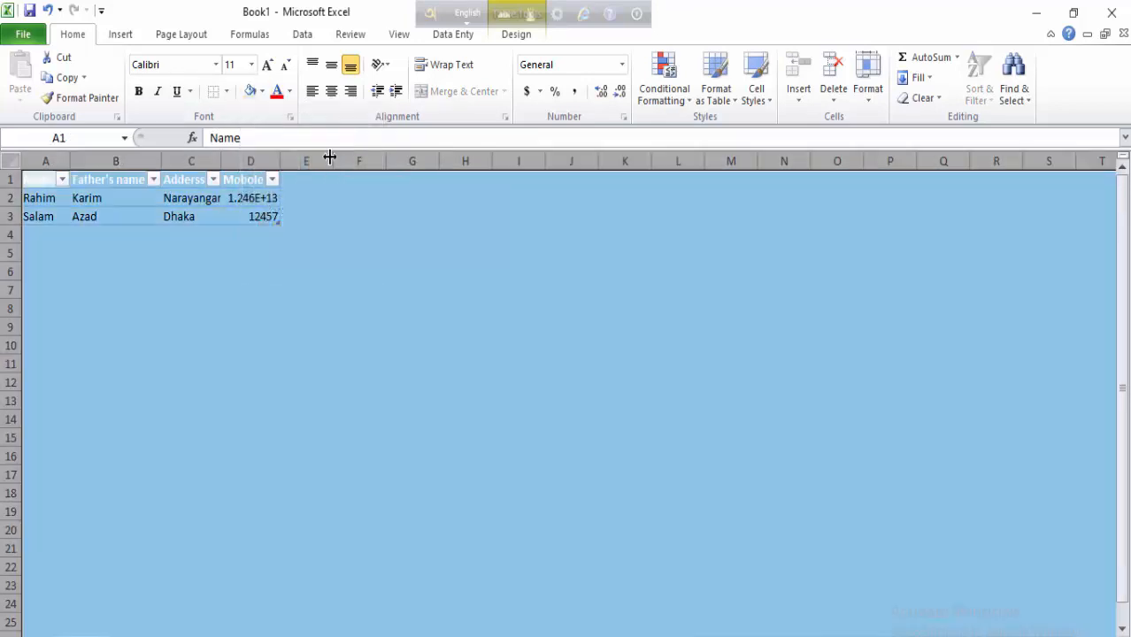
click(267, 311)
- Set the font color of the table's header row A1:D1 to red
drag(41, 177, 263, 179)
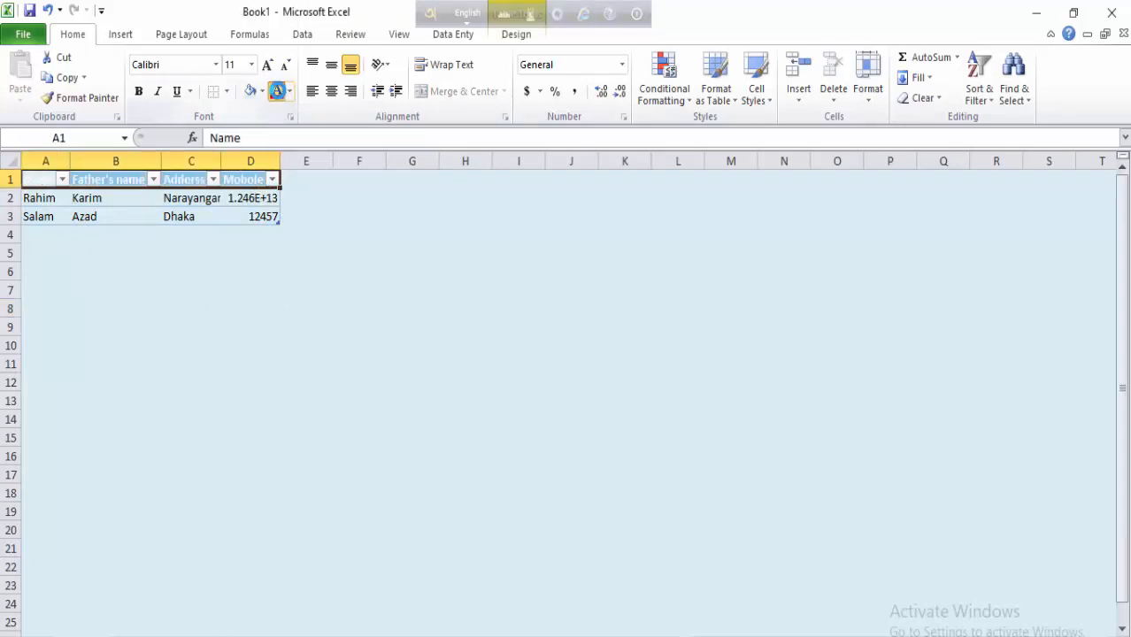
click(277, 90)
click(236, 271)
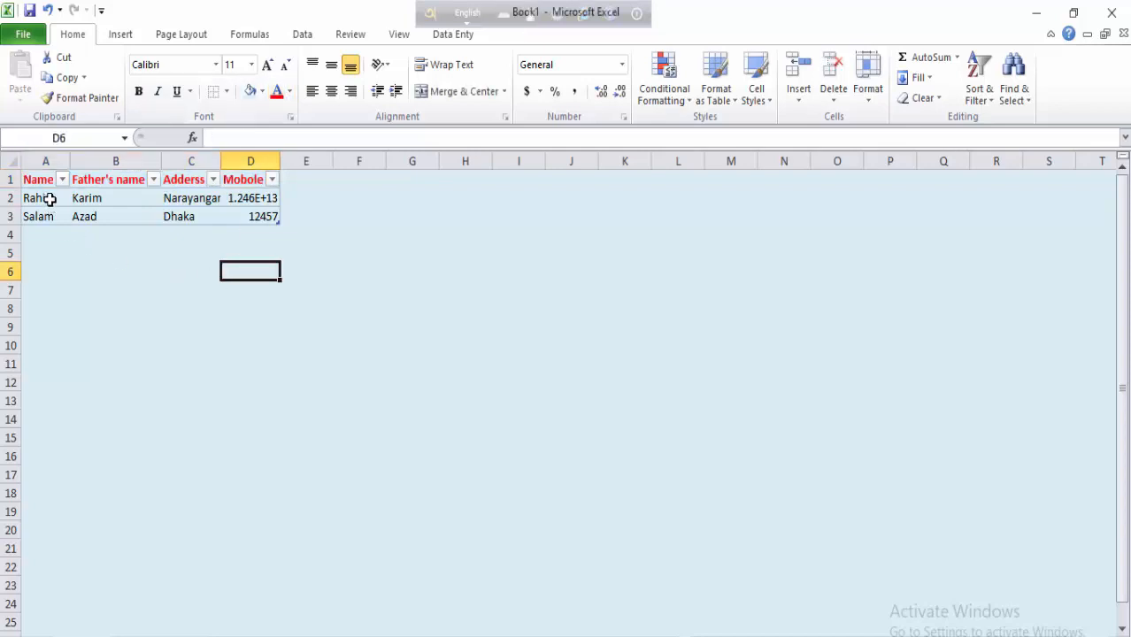
- Apply All Borders to the range A1:D25
drag(37, 179, 251, 618)
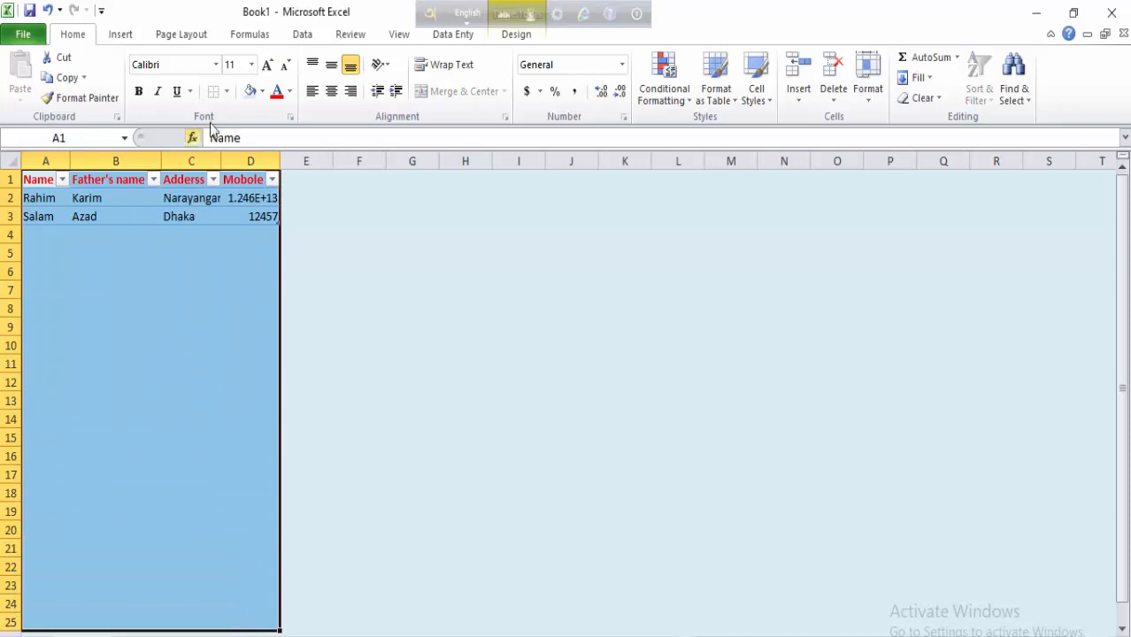
click(228, 92)
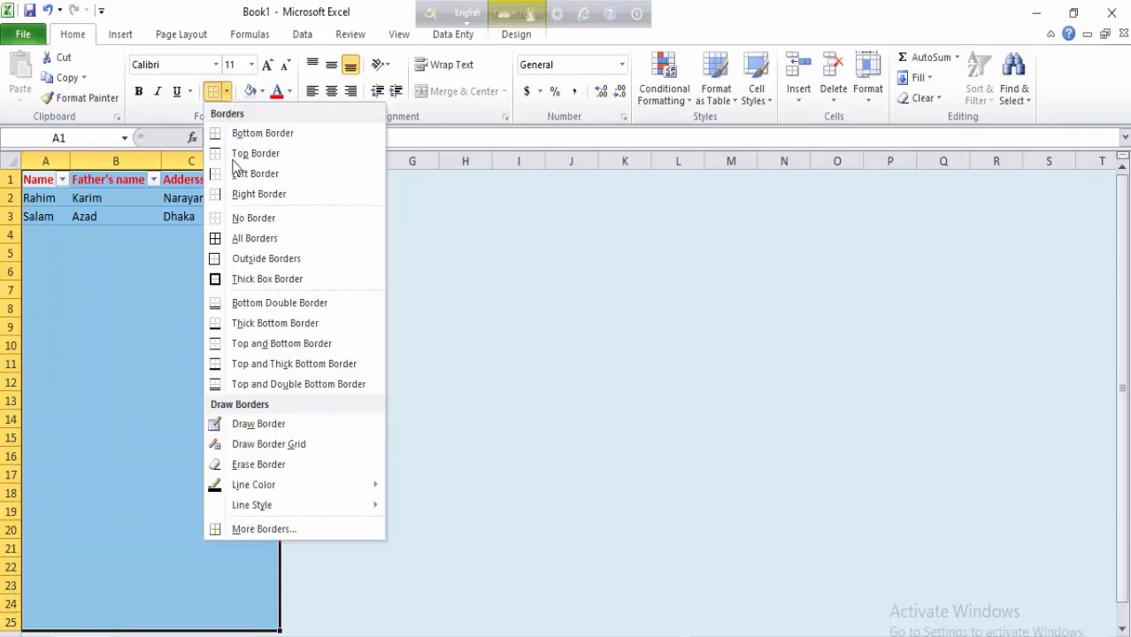
click(252, 238)
click(352, 305)
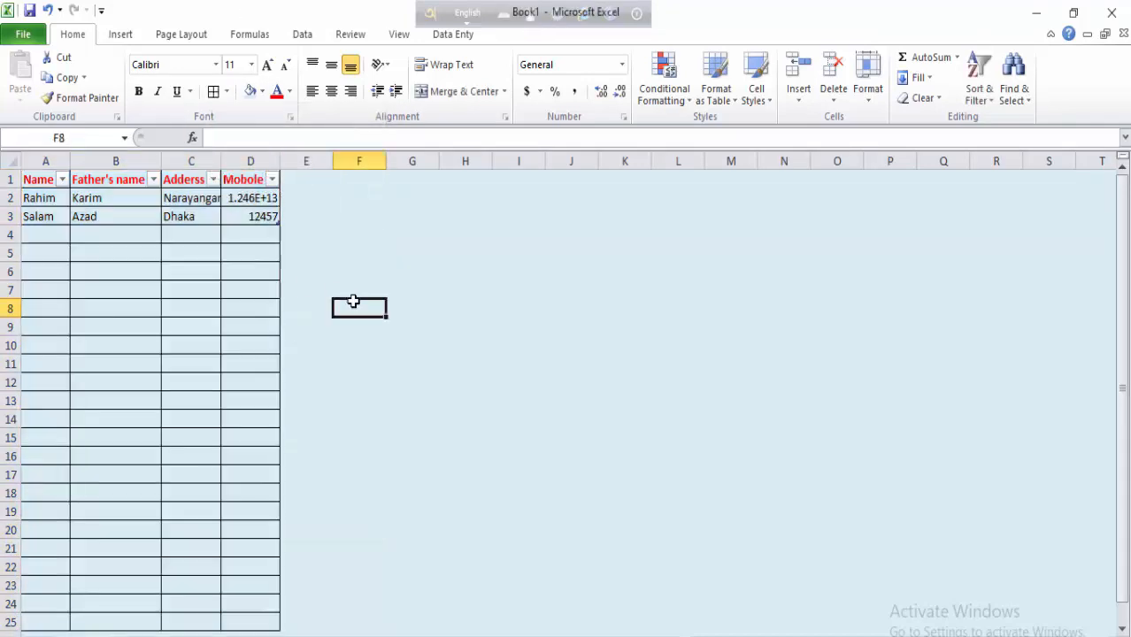
- Widen the Mobole column D
click(56, 178)
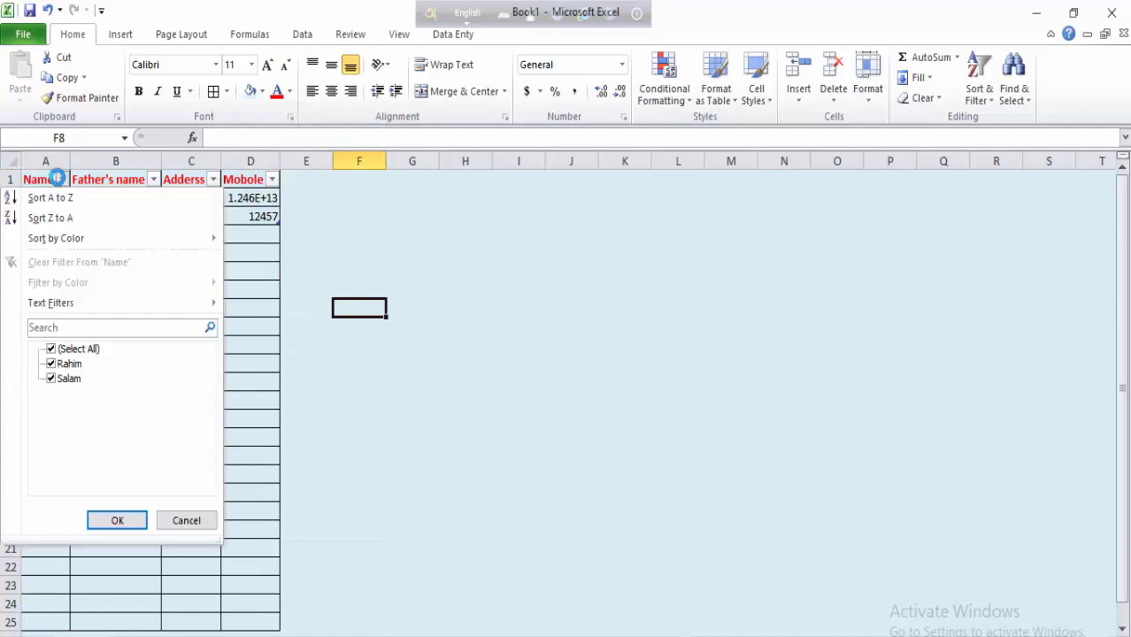
click(395, 247)
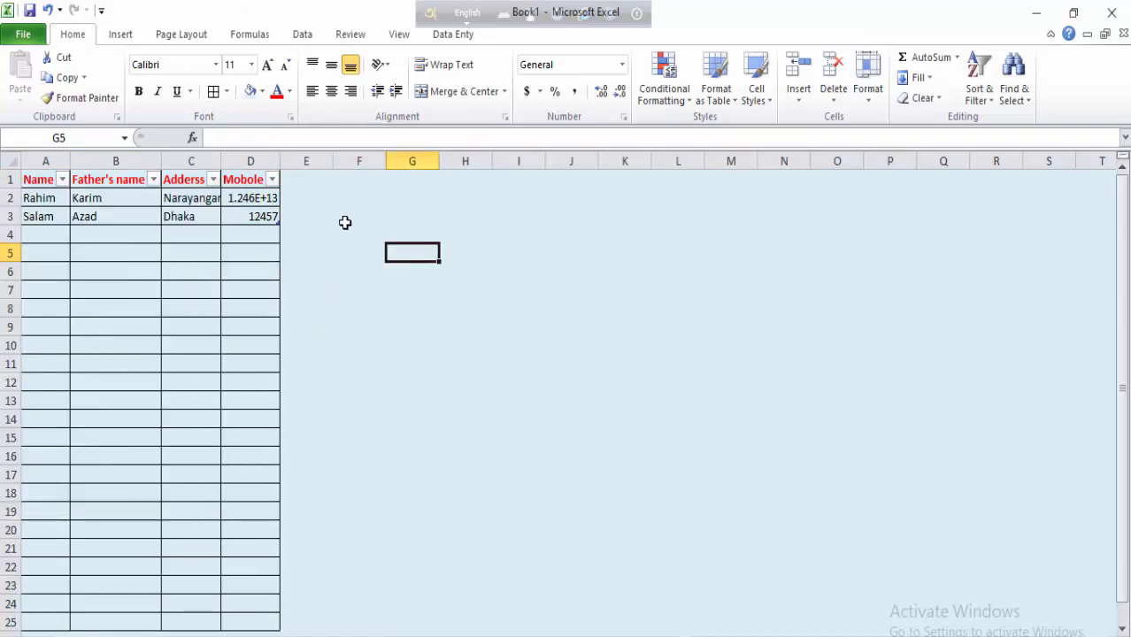
double_click(281, 161)
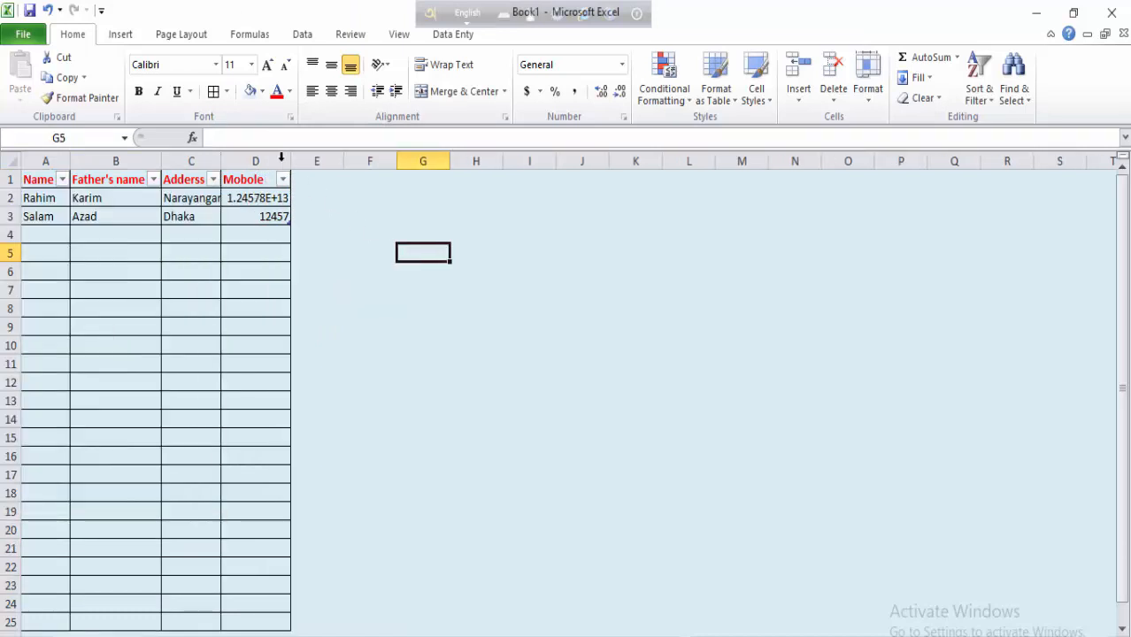
click(282, 157)
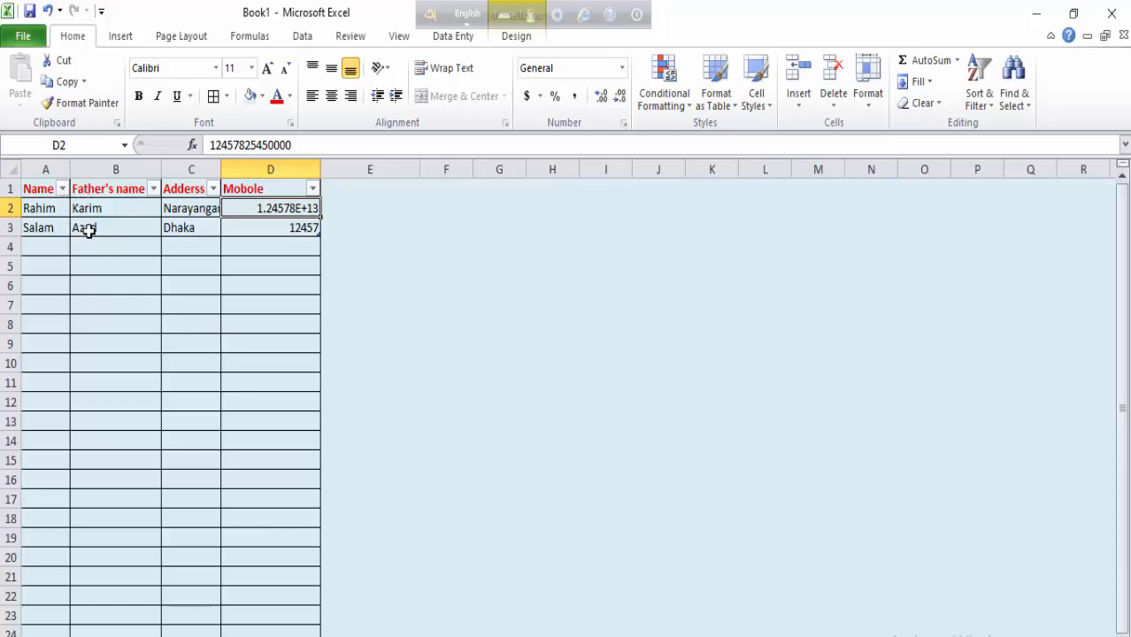
- Filter the Adderss column to show only Dhaka
click(213, 189)
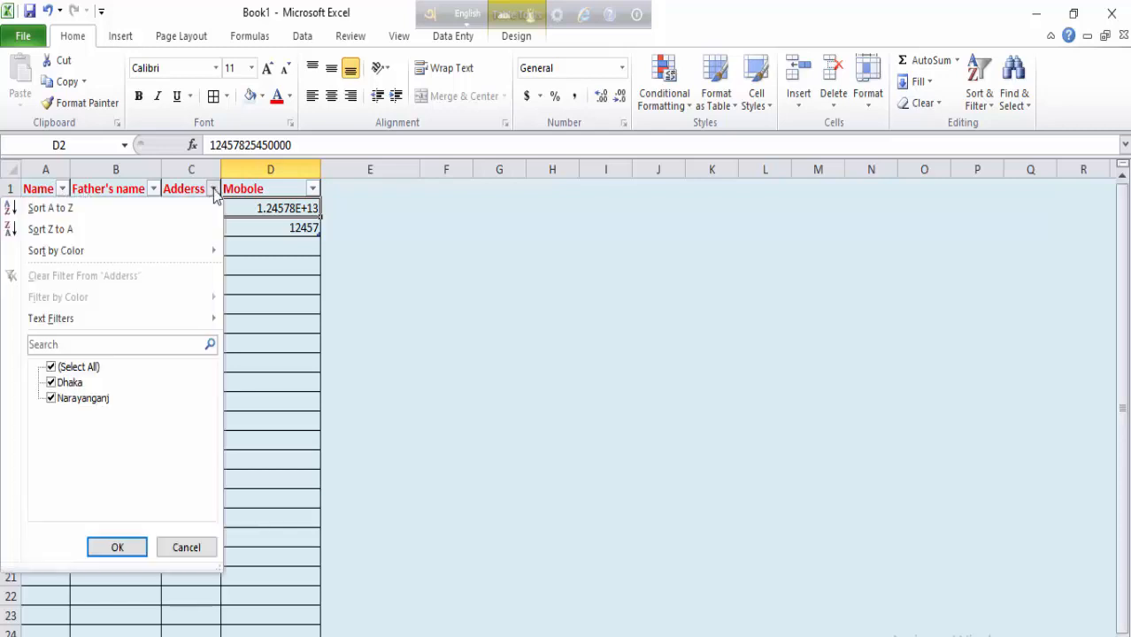
click(59, 368)
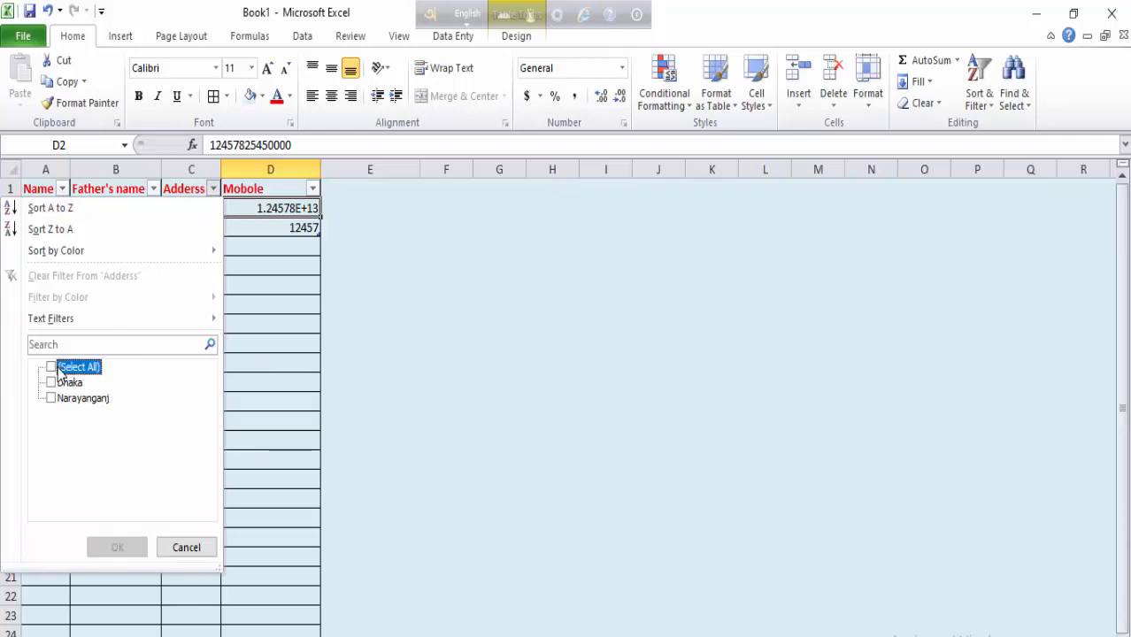
click(51, 383)
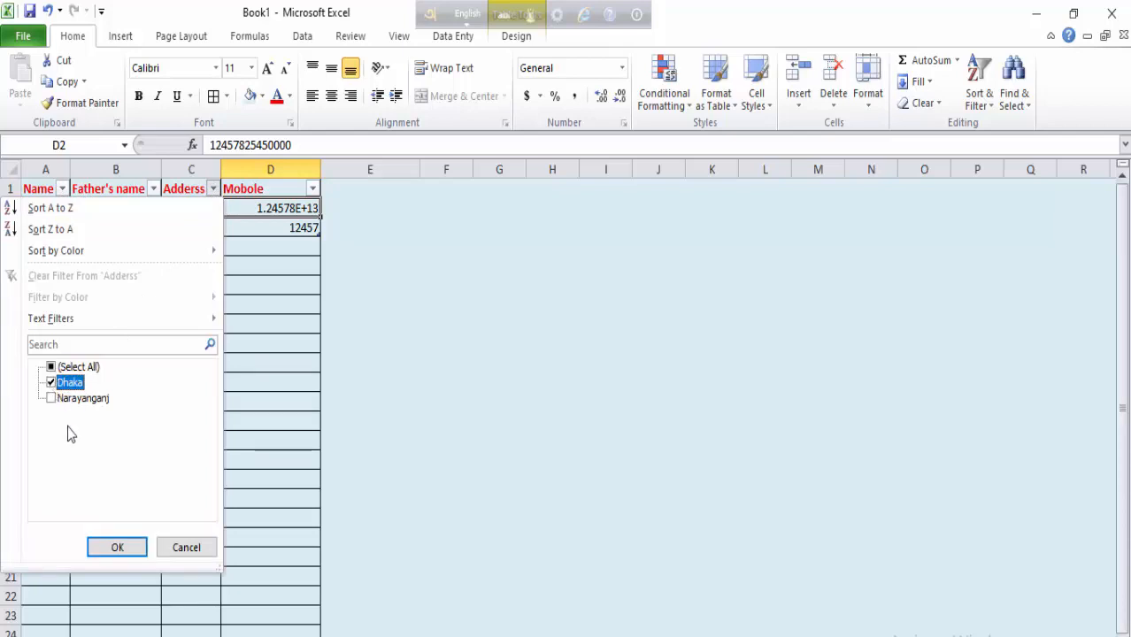
click(116, 548)
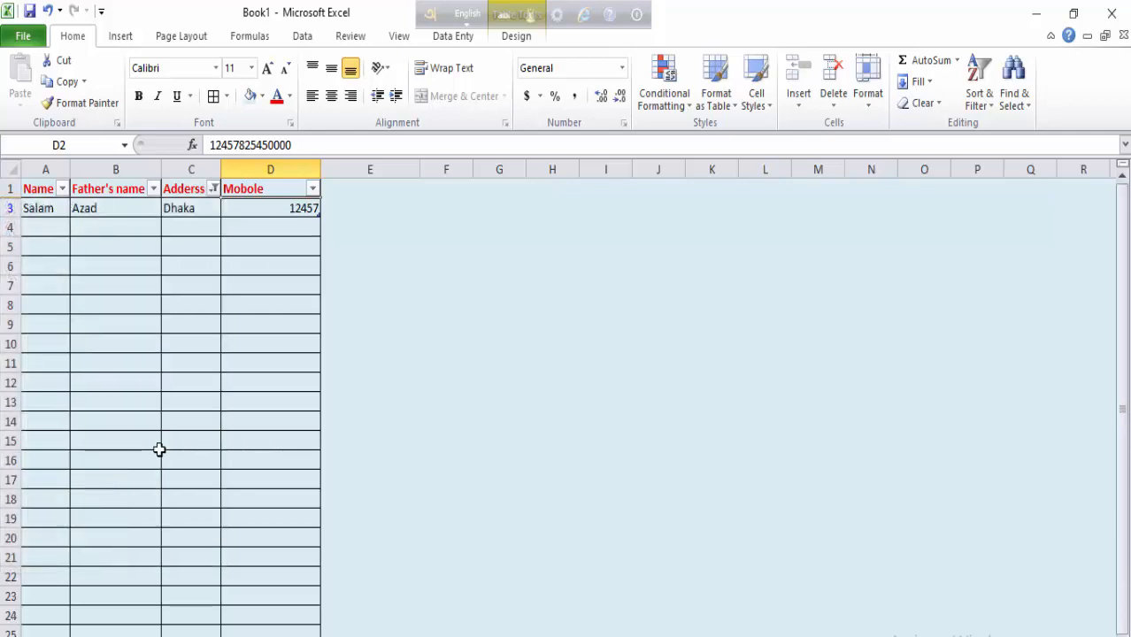
- Reselect all values in the Adderss filter so every record is included
click(214, 188)
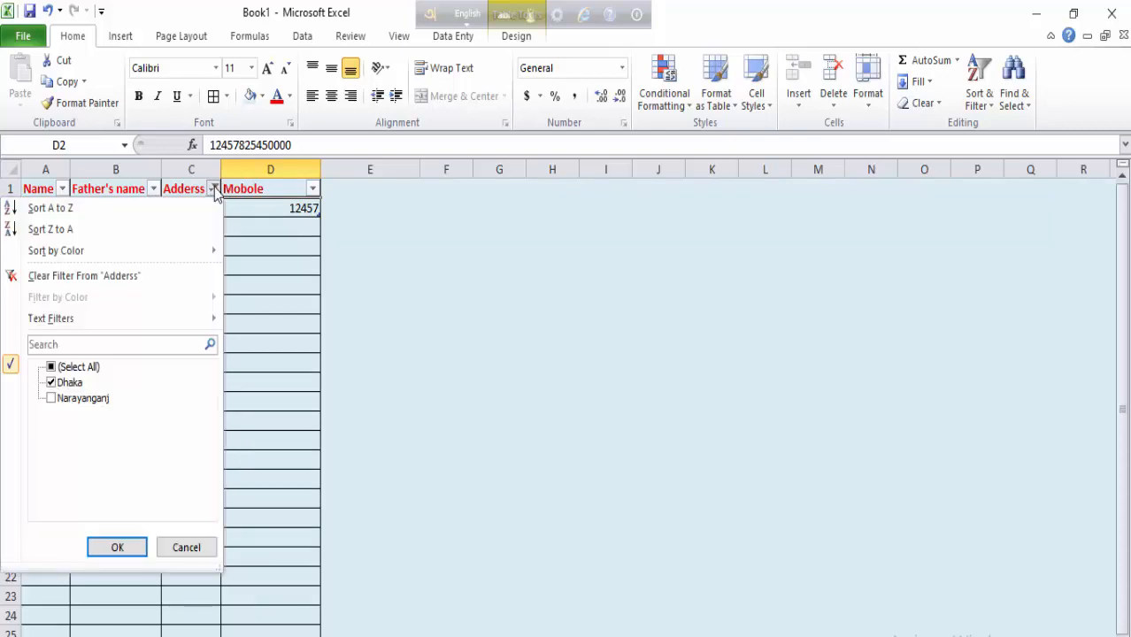
click(78, 367)
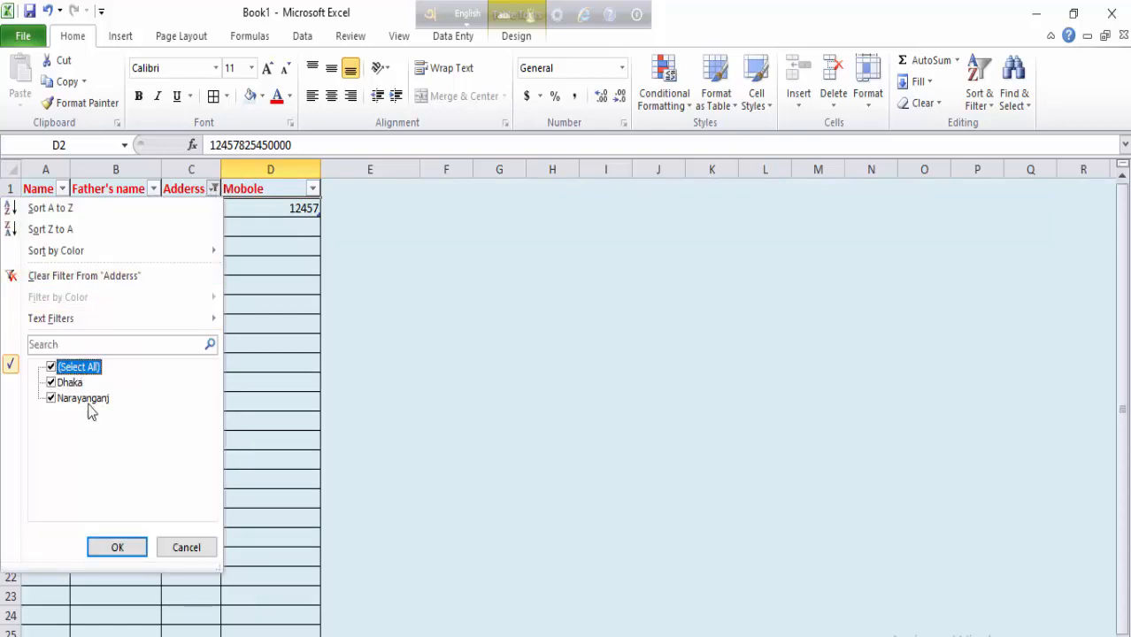
click(117, 547)
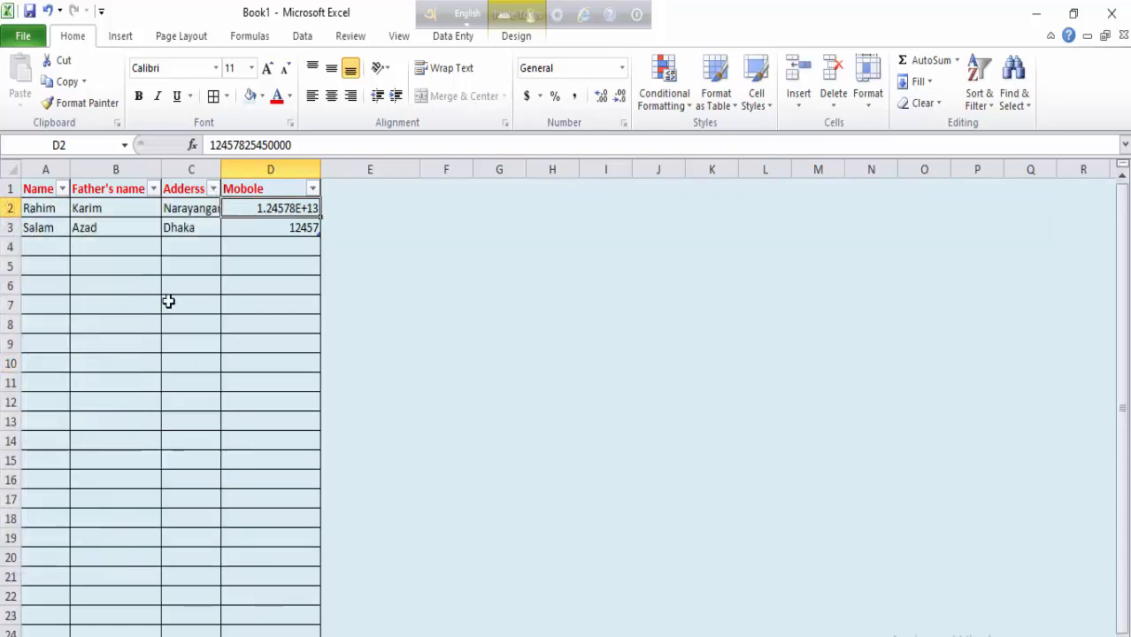
- Reopen the data entry form and add a third record with name, father's name, address and mobile number
click(451, 40)
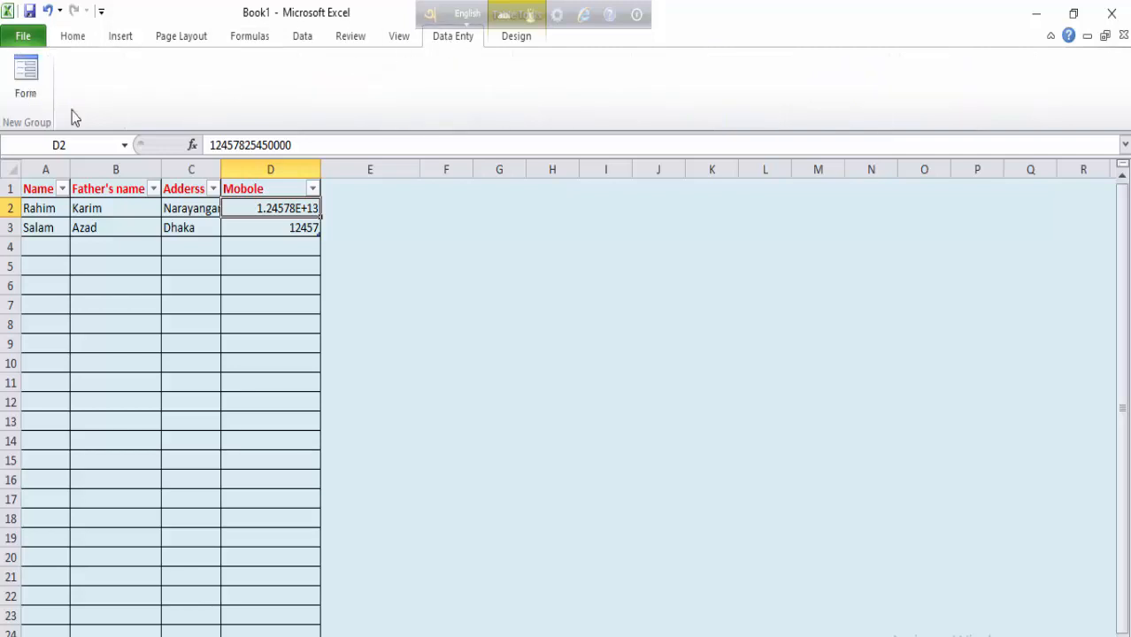
click(26, 75)
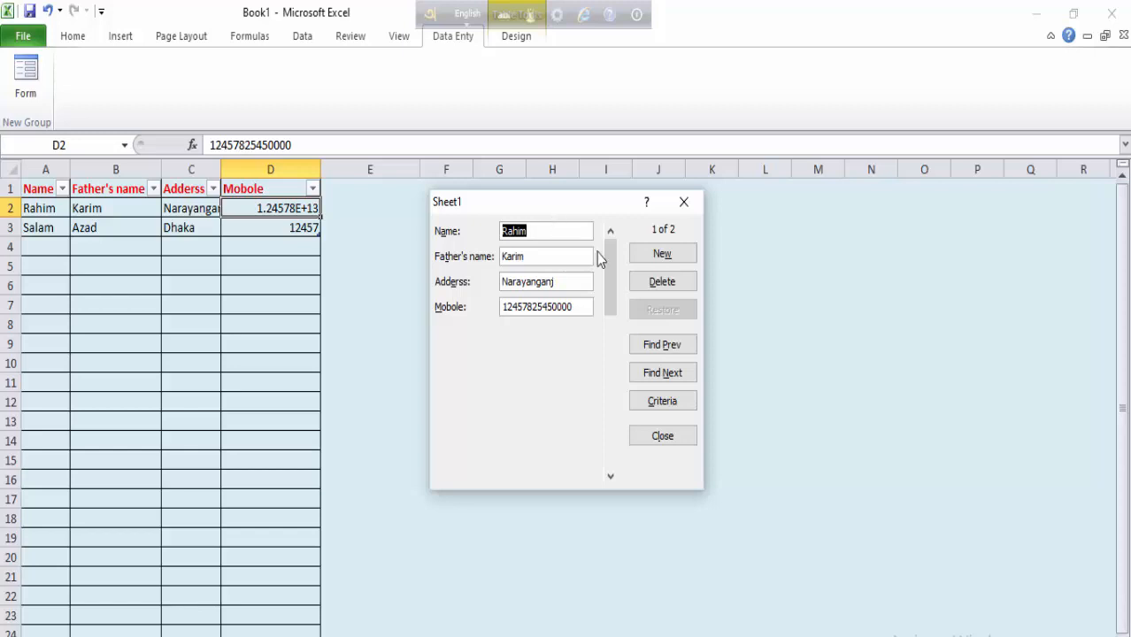
click(659, 257)
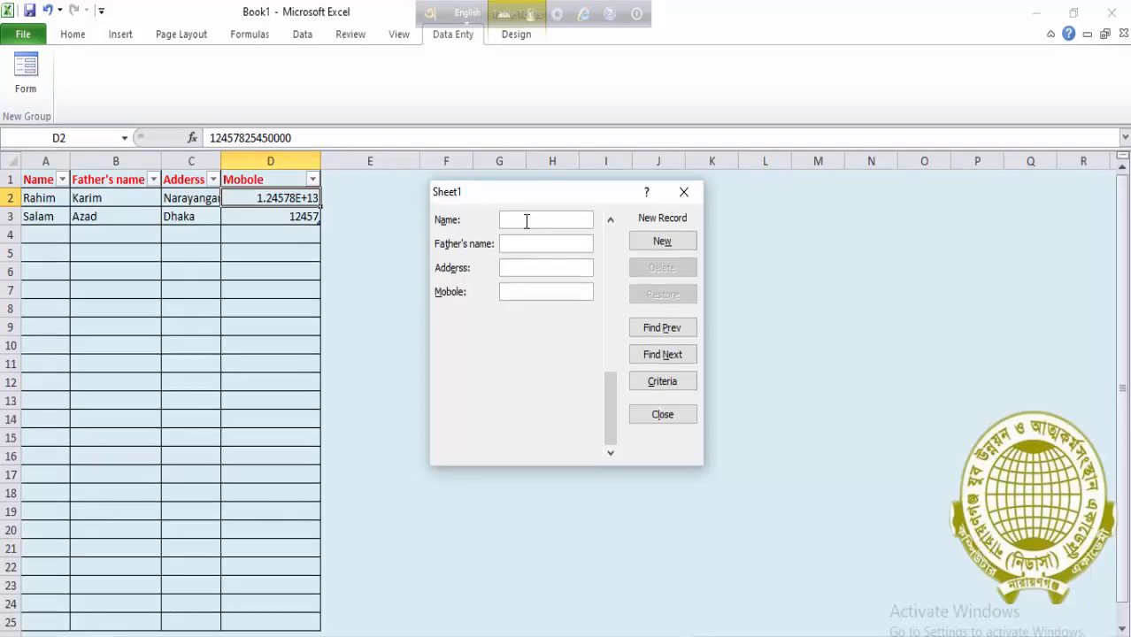
text(Ala amin)
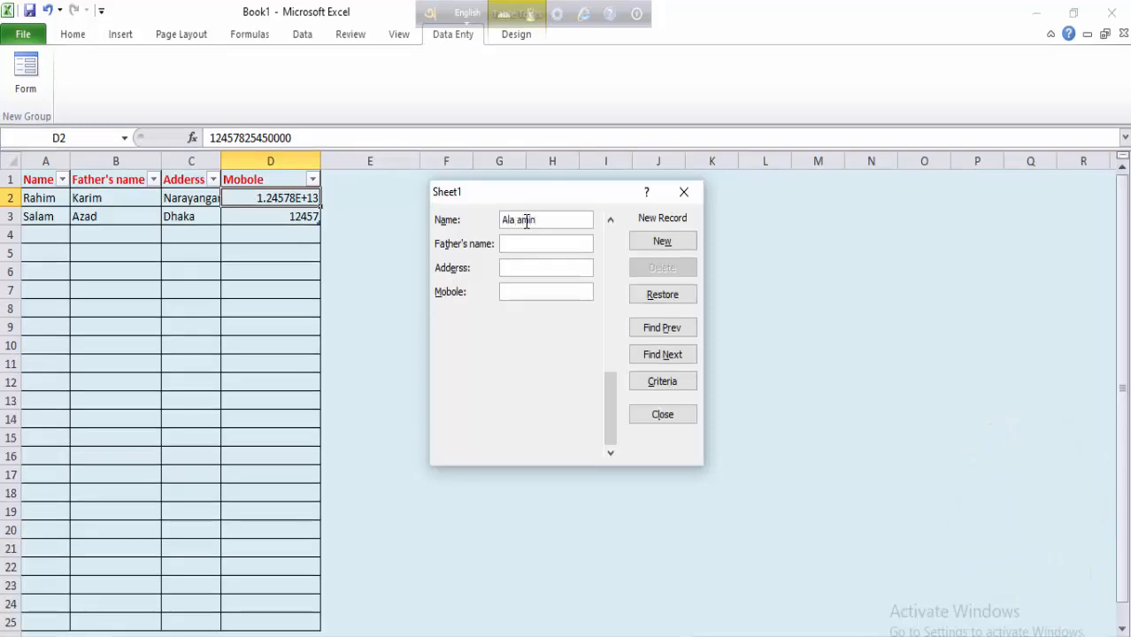
key(Tab)
text(Sahidullah)
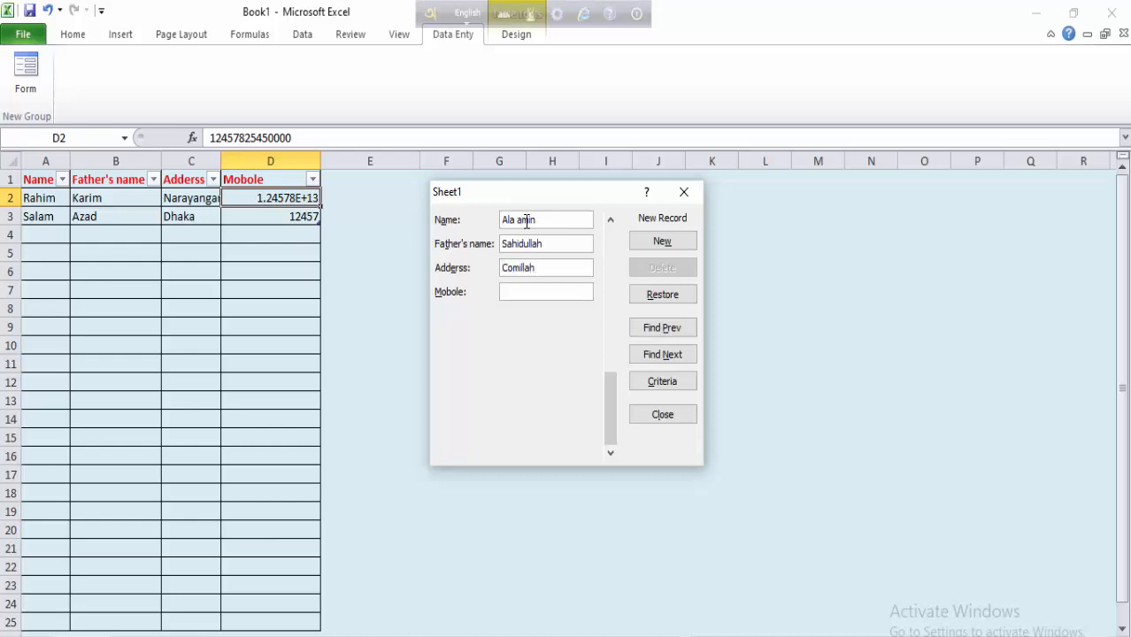
text(125455)
key(Return)
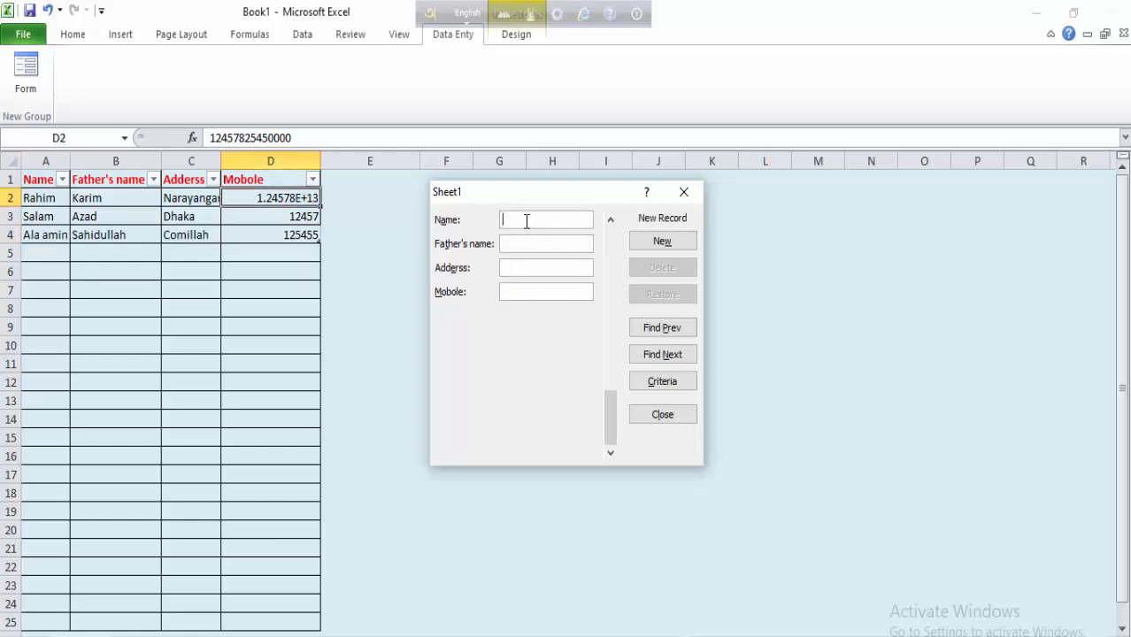
- Add a fourth record in the form with name, father's name, address and mobile number
text(Jalil)
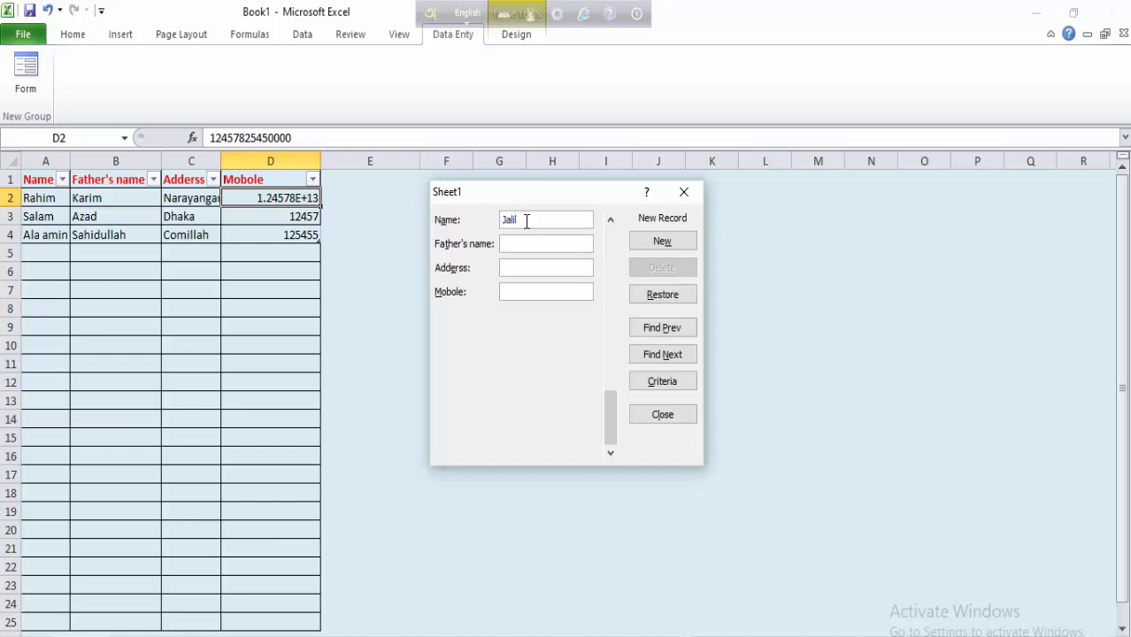
text(As)
text(aduzzama)
text(Barisha)
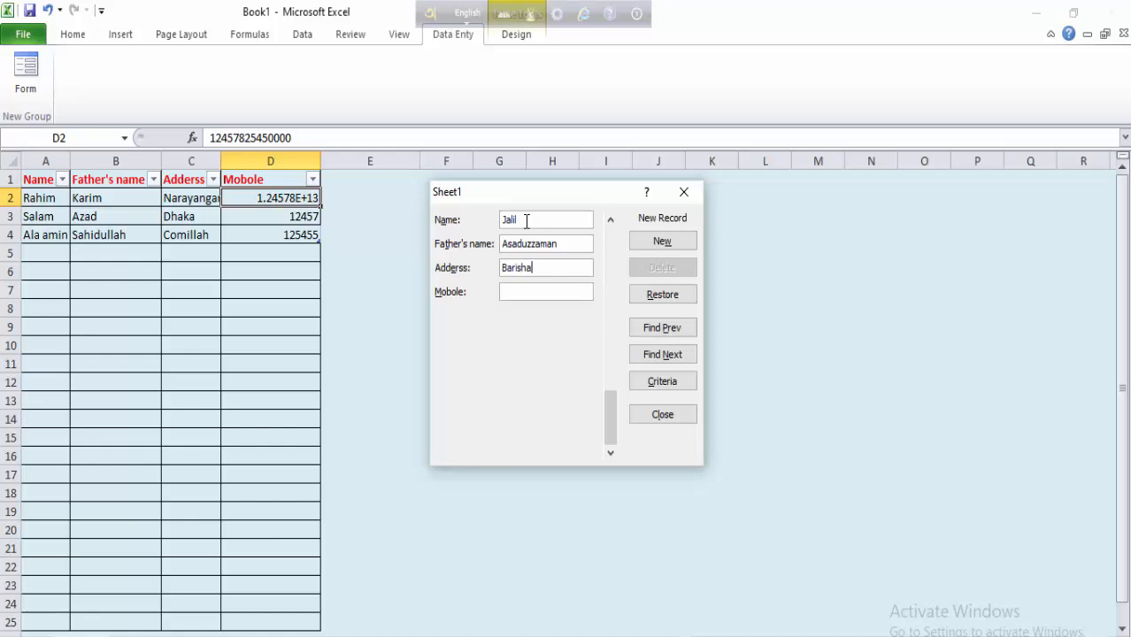
text(12588)
key(Return)
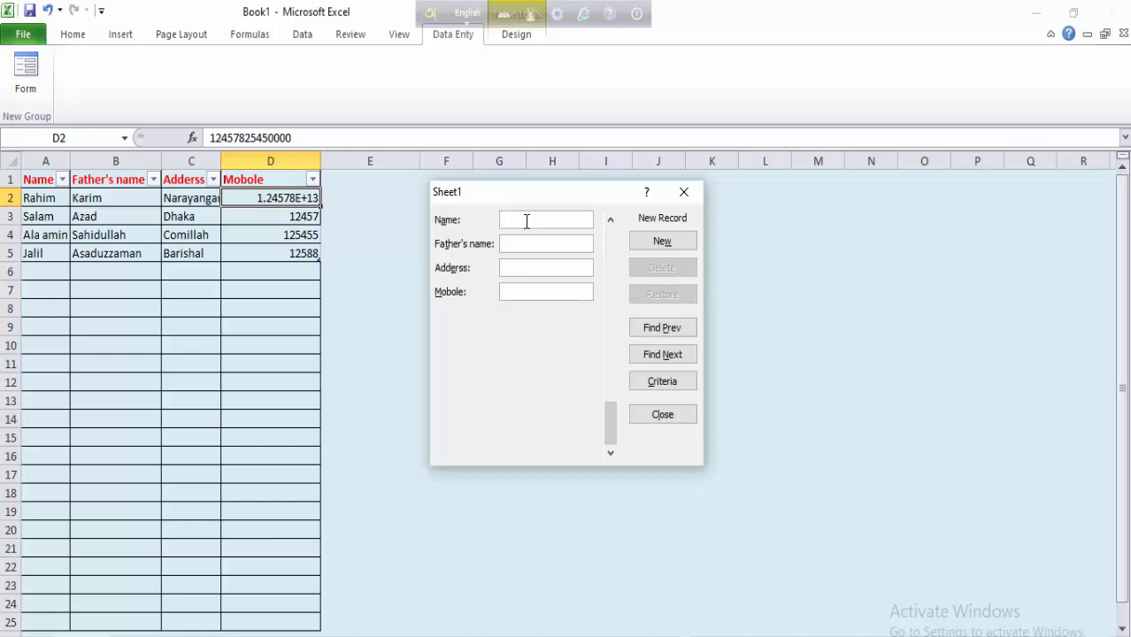
- Add a fifth record in the form with name, father's name, address and mobile number, and close the form
text(Leyo)
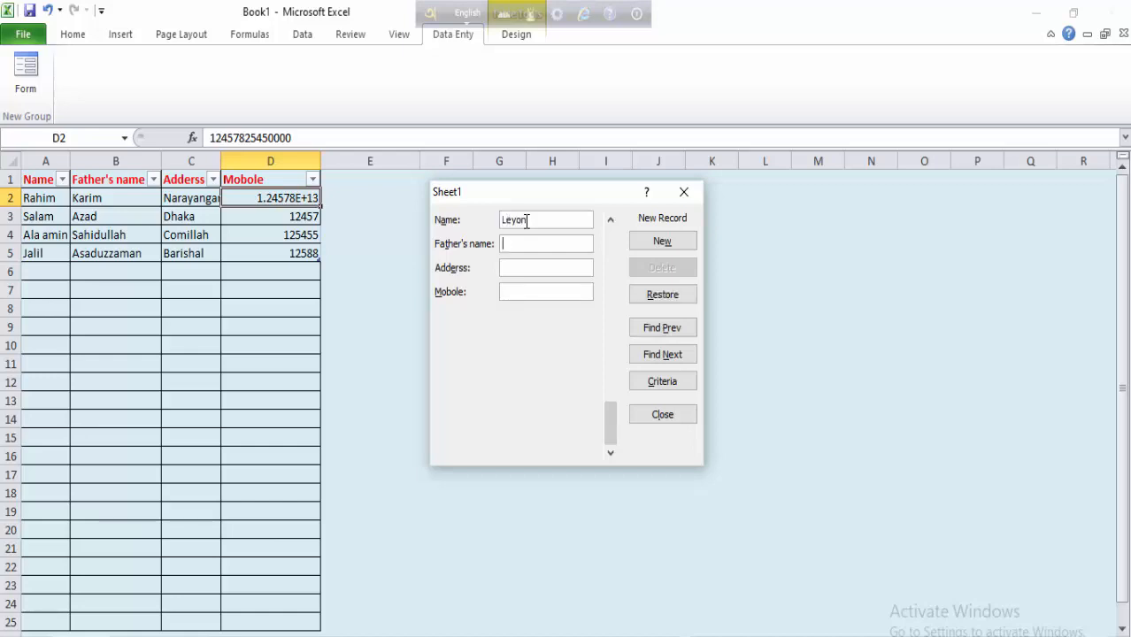
text(n)
key(Tab)
text(Khairul Islam)
text(Dhaka)
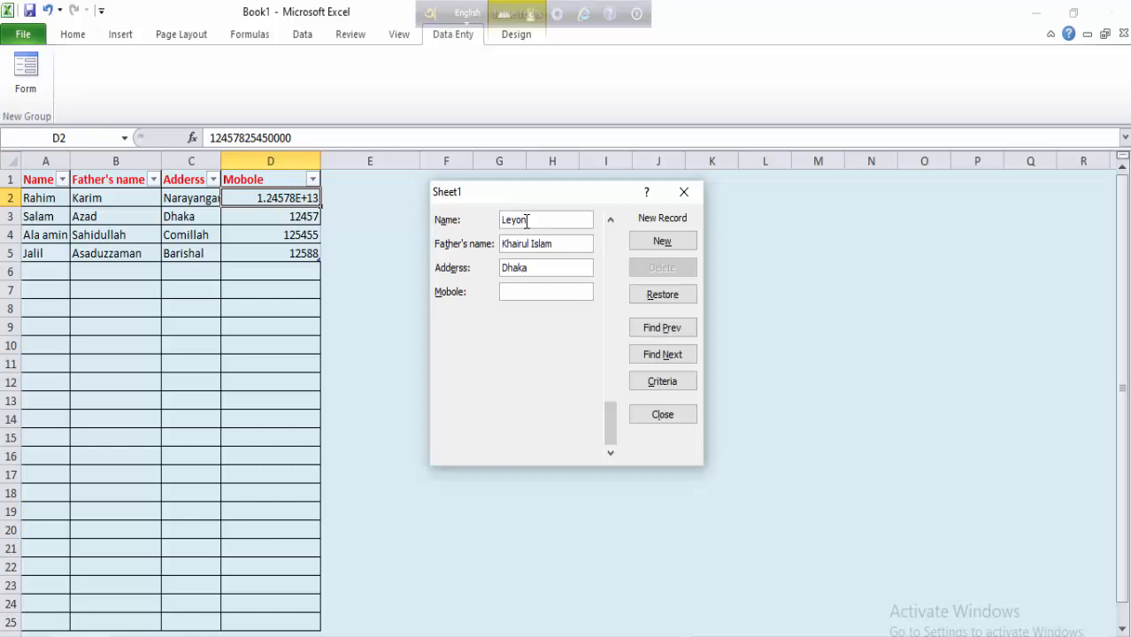
text(012455)
key(Return)
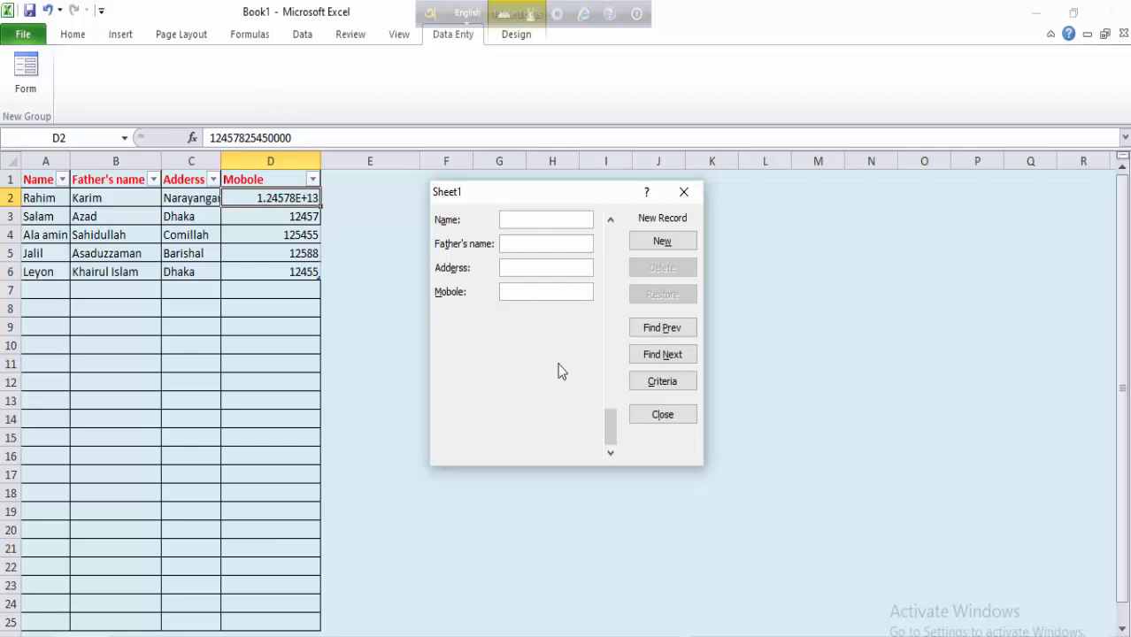
click(662, 415)
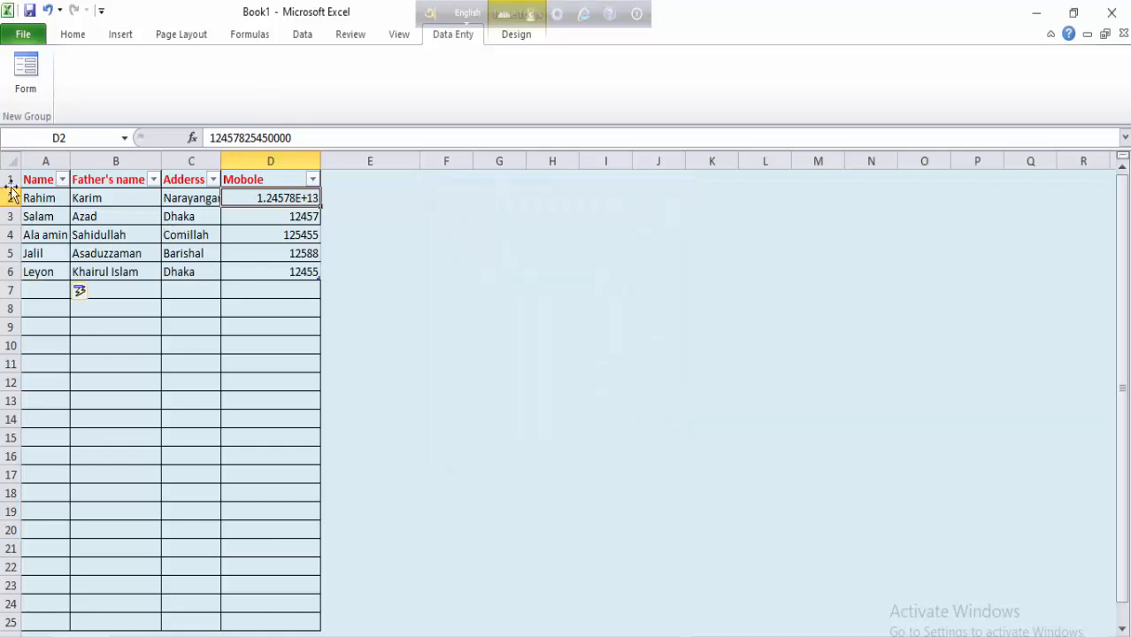
- Filter the Adderss column to show only the Dhaka records
click(214, 181)
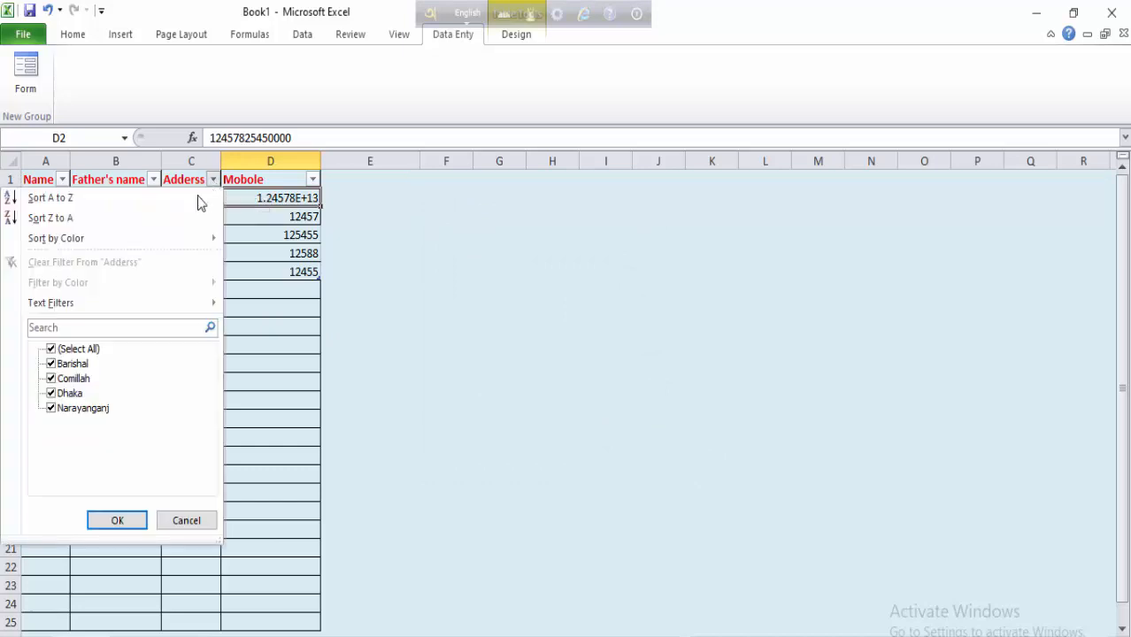
click(78, 349)
click(70, 393)
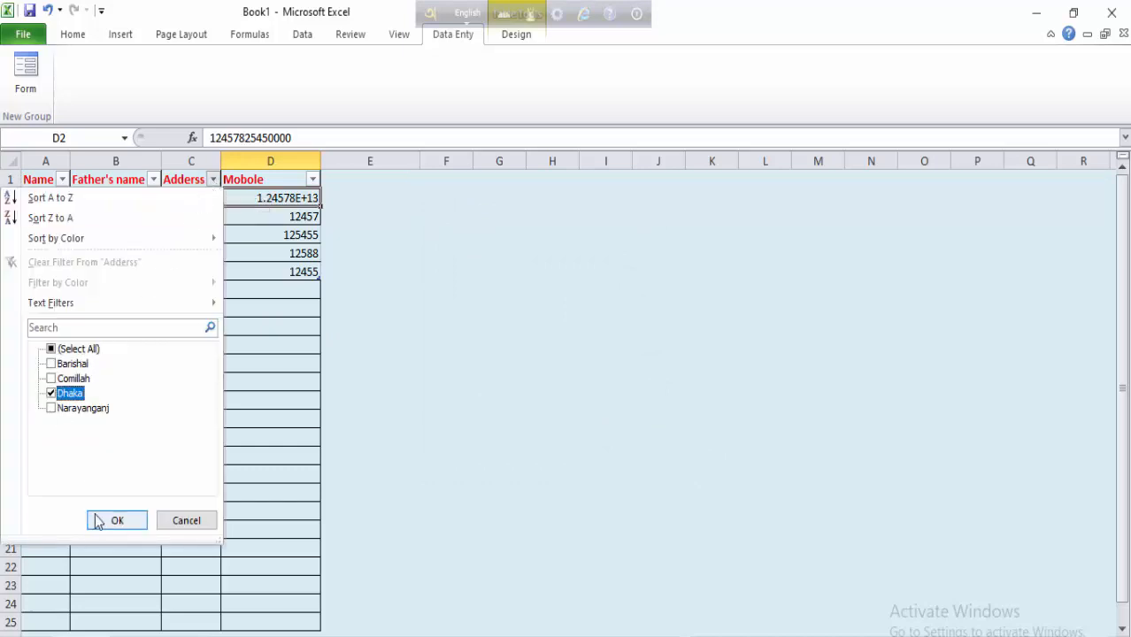
click(119, 523)
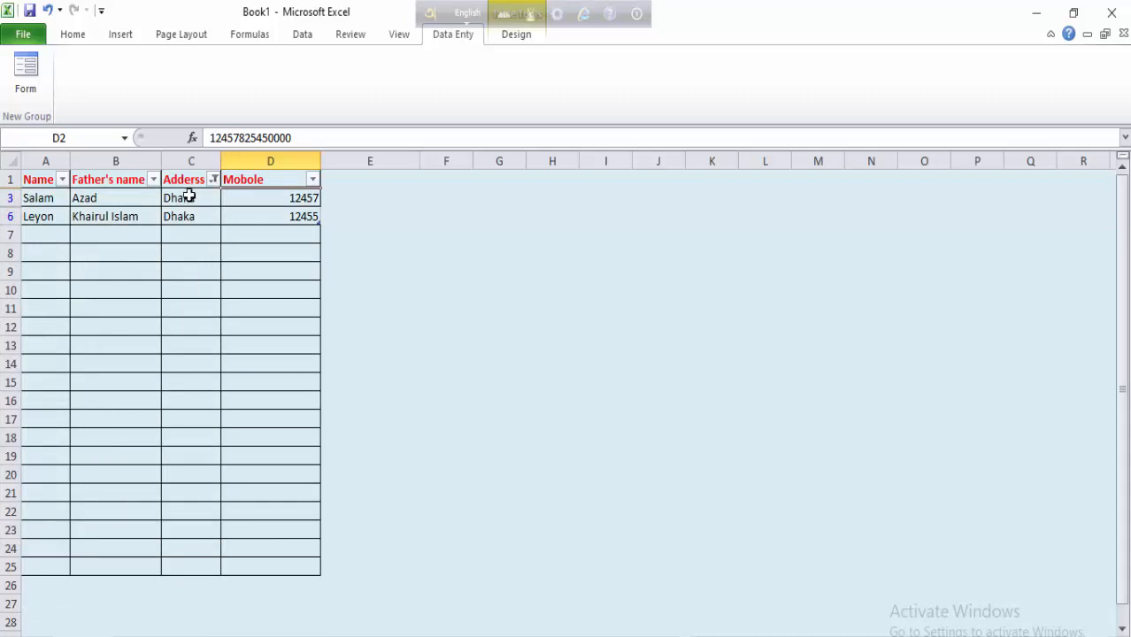
- Reselect all values in the Adderss filter to include every record again
click(213, 180)
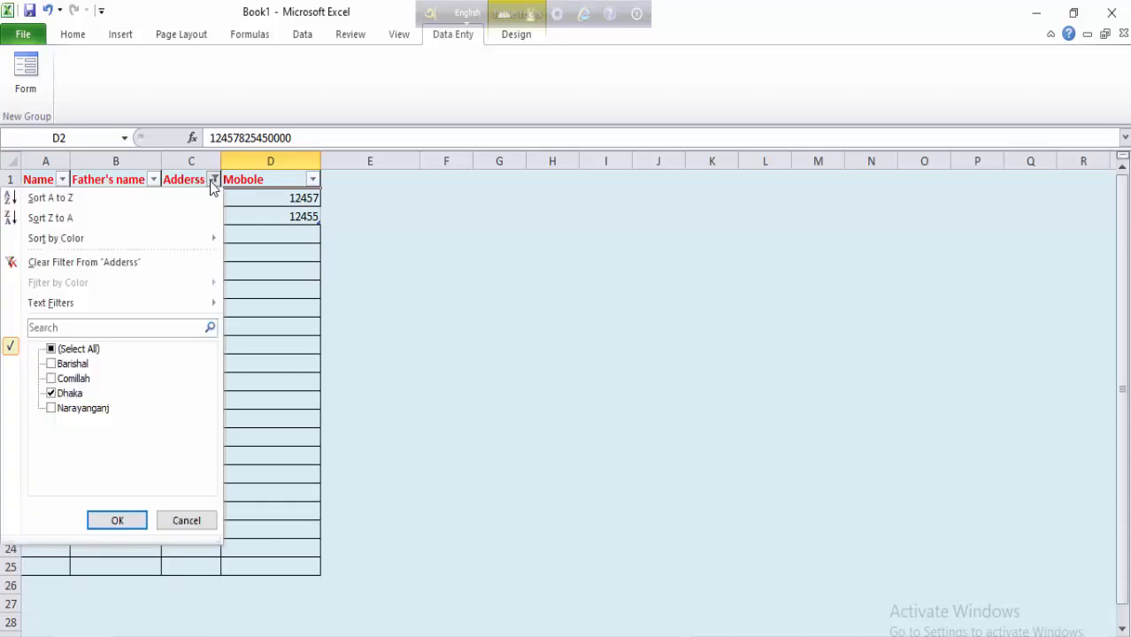
click(66, 353)
click(116, 522)
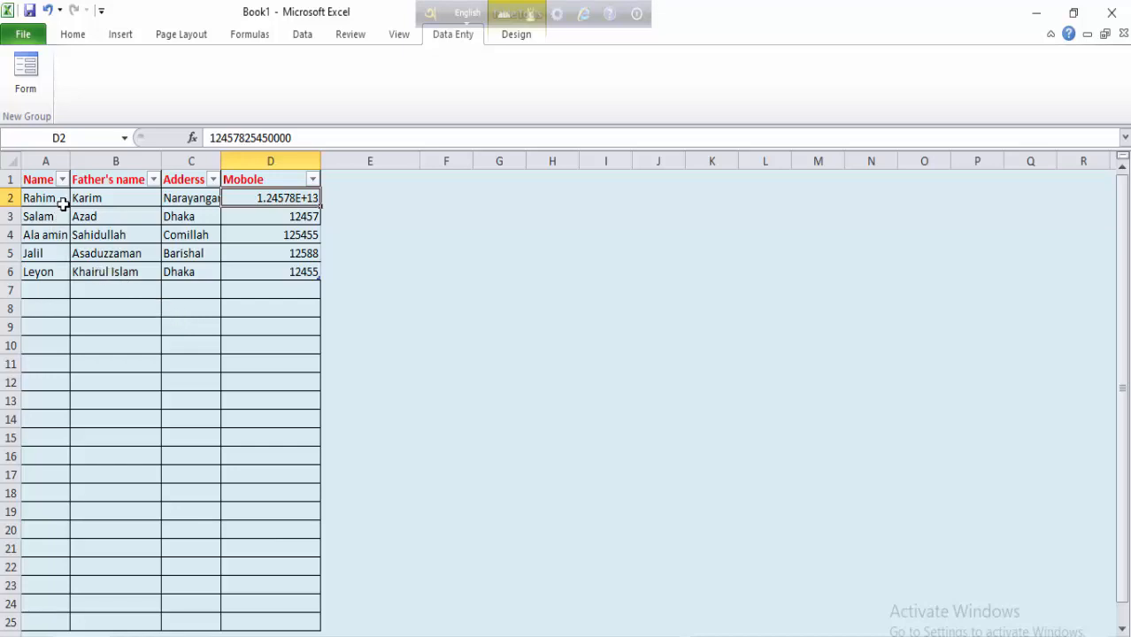
- Filter the Name column to show only the contact in row 4
click(62, 180)
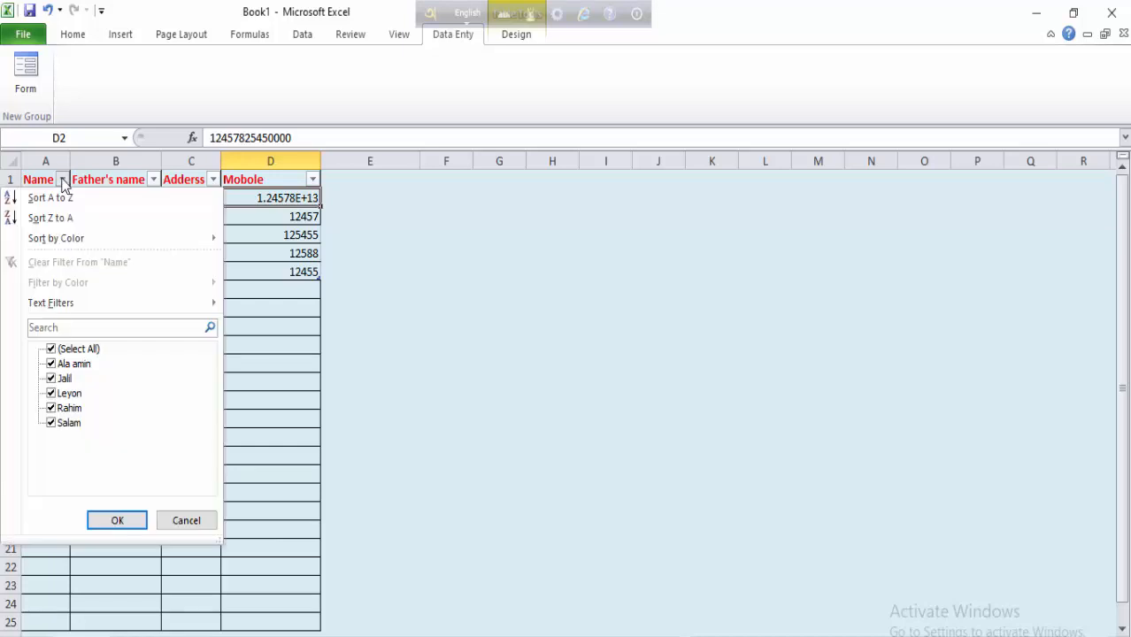
click(51, 350)
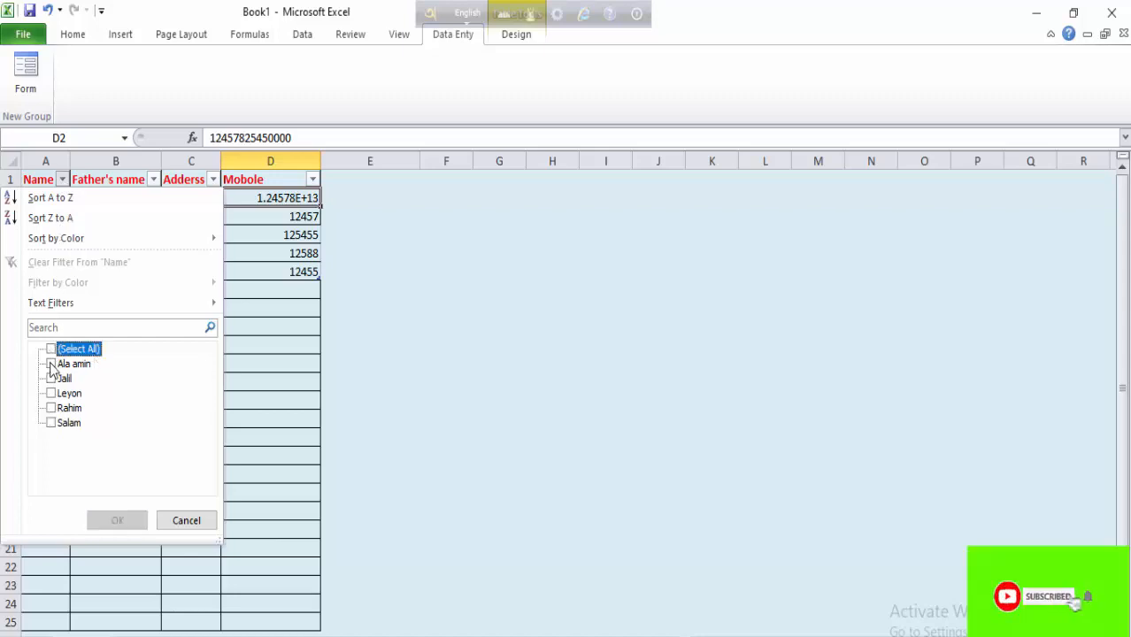
click(52, 364)
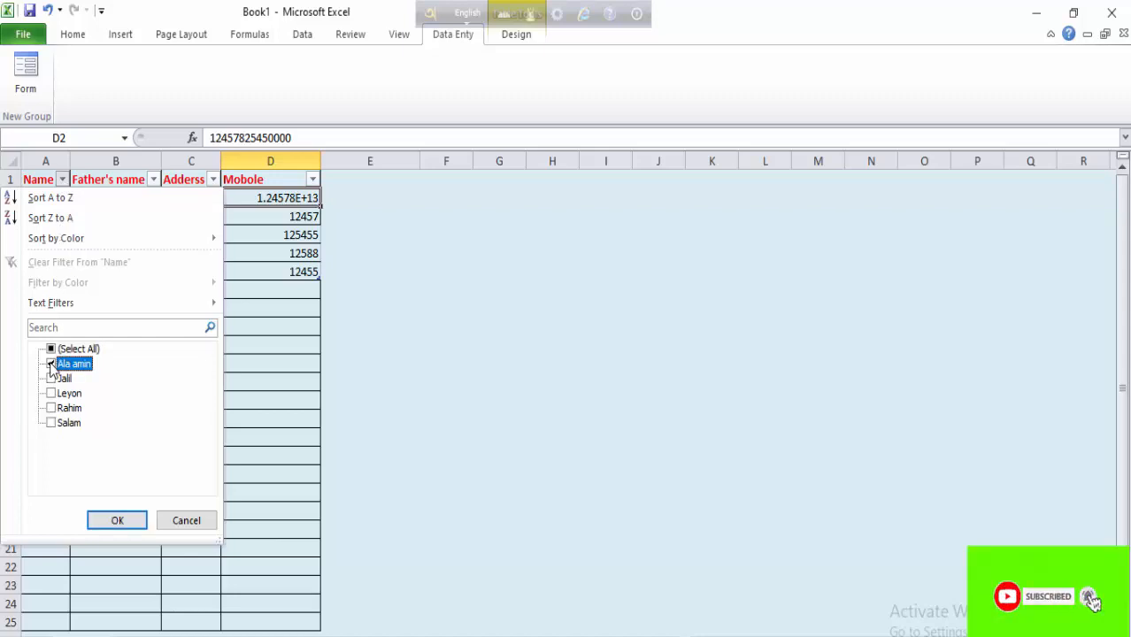
click(115, 531)
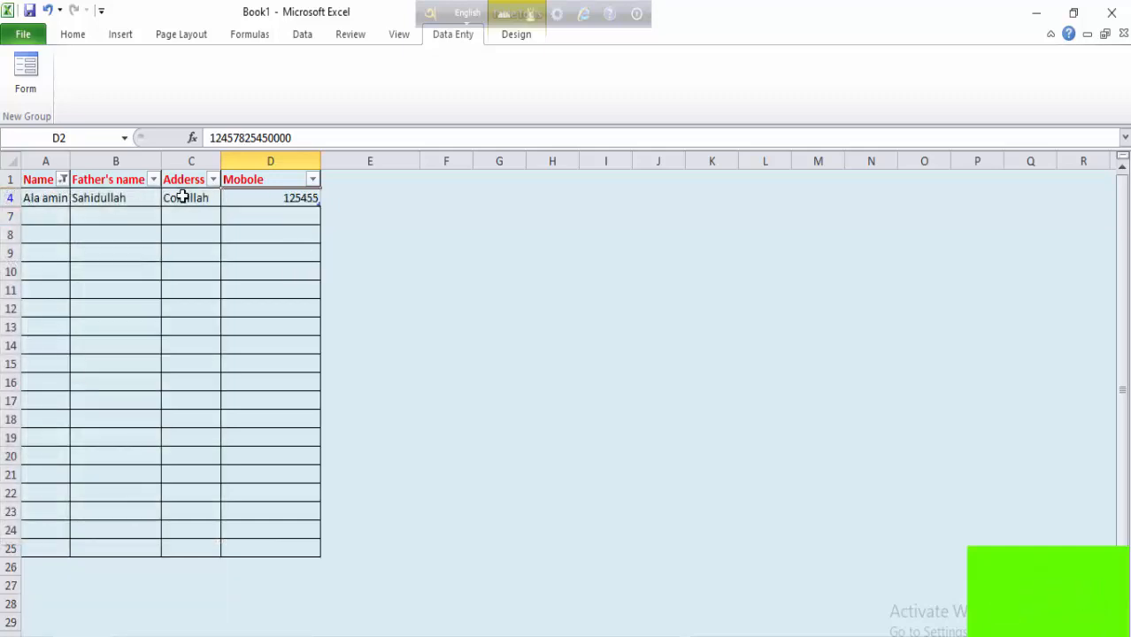
- Reselect all values in the Name filter so every contact is included
click(63, 179)
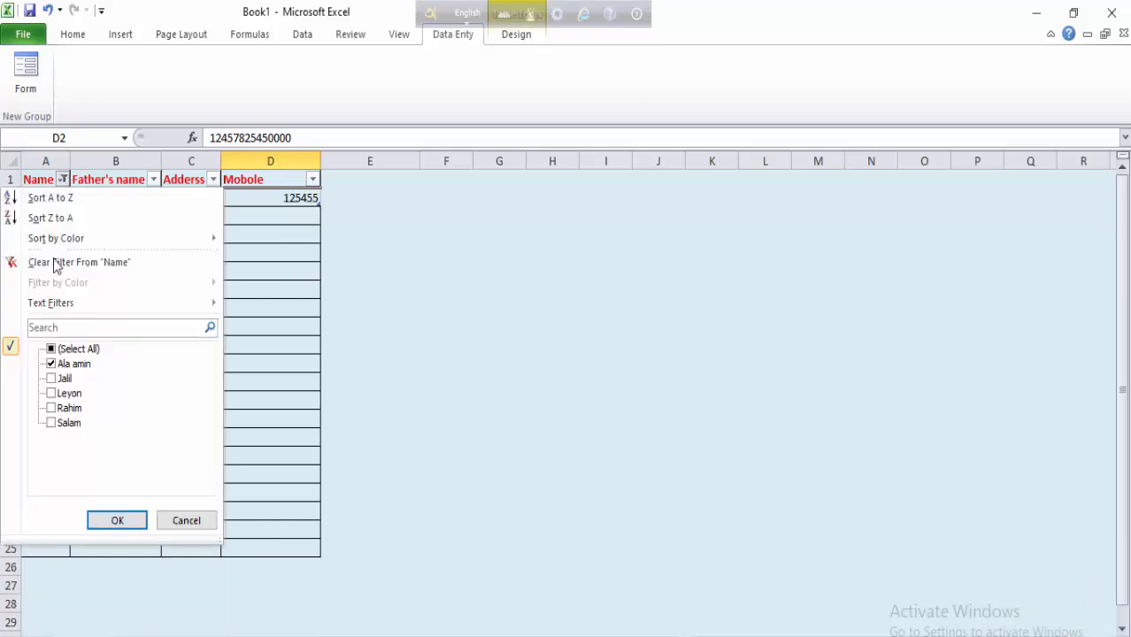
click(50, 349)
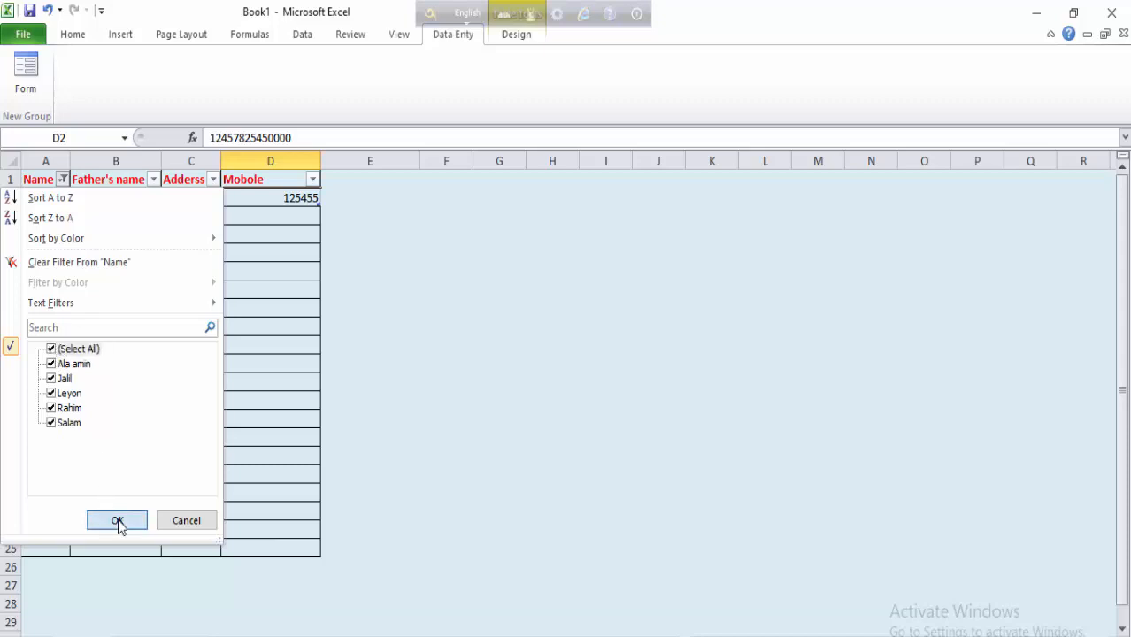
click(118, 521)
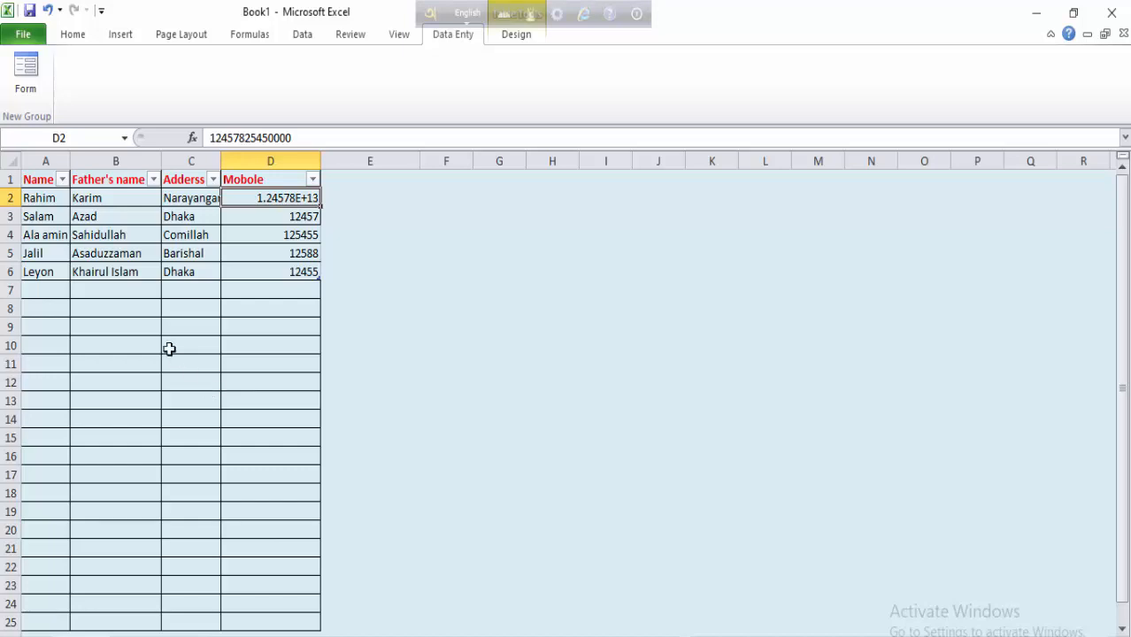
- Centre the contents of cells A1:D7 horizontally, covering the header row and all records
click(44, 180)
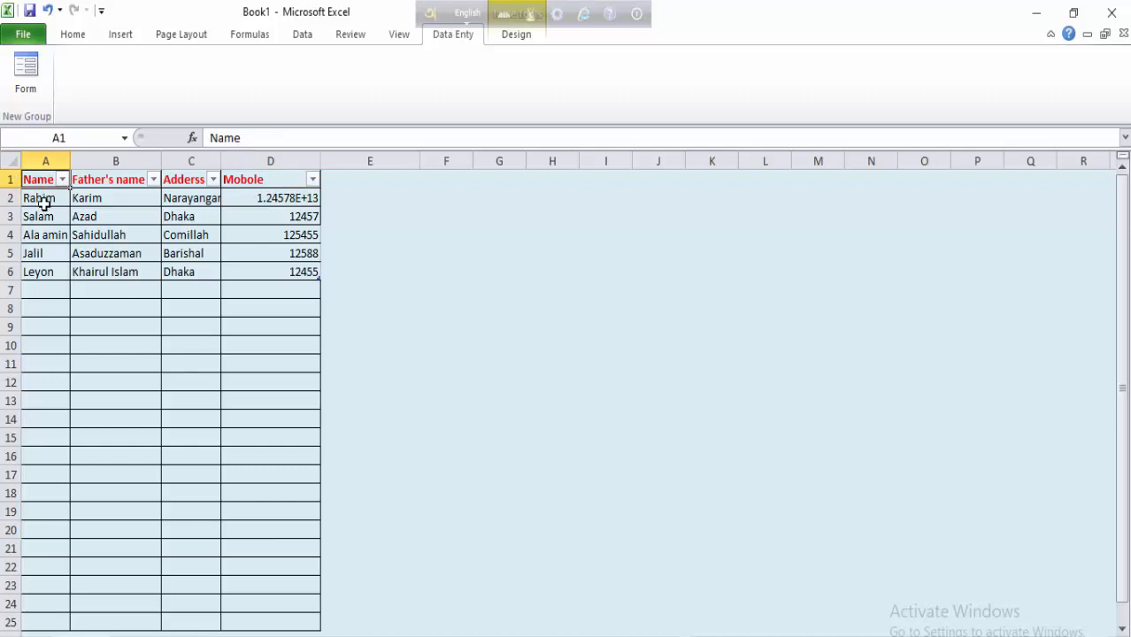
drag(51, 187, 308, 286)
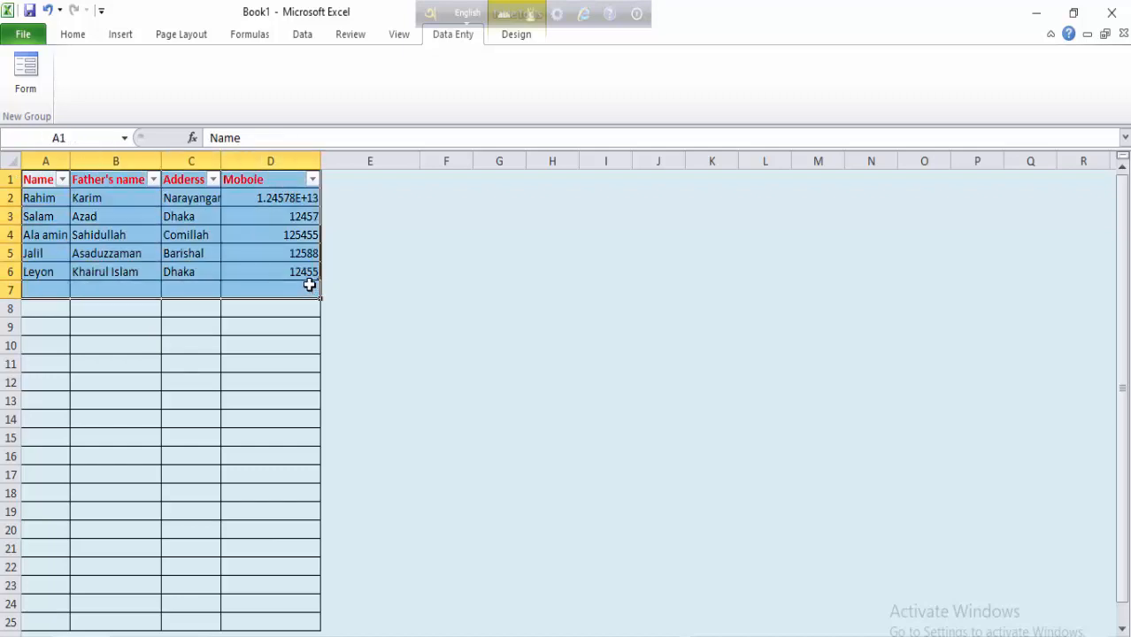
click(72, 33)
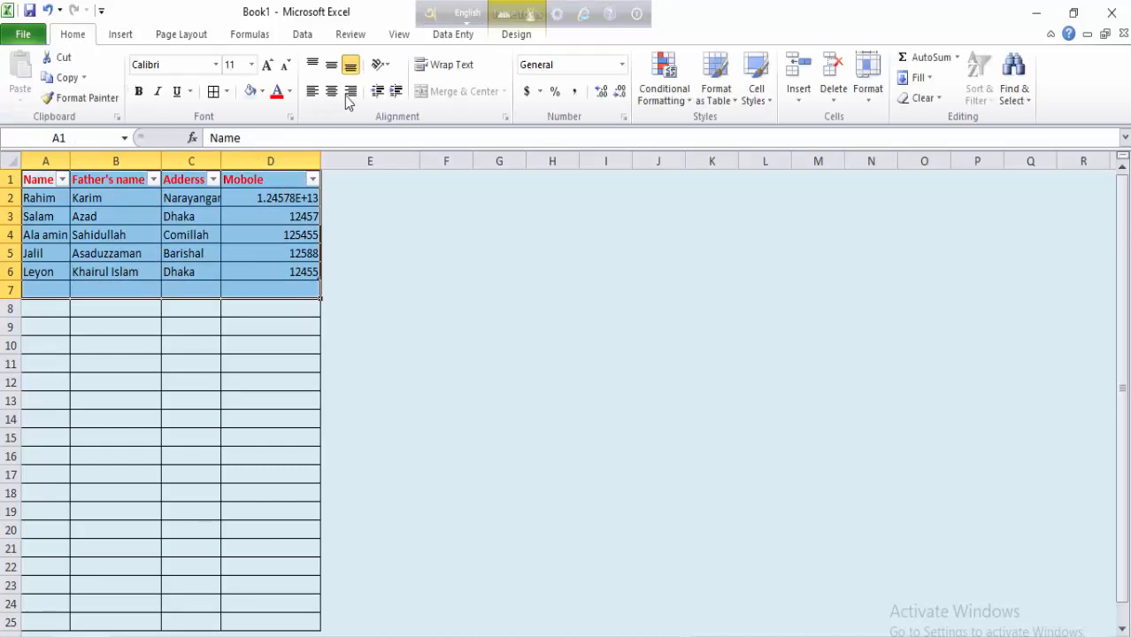
click(312, 92)
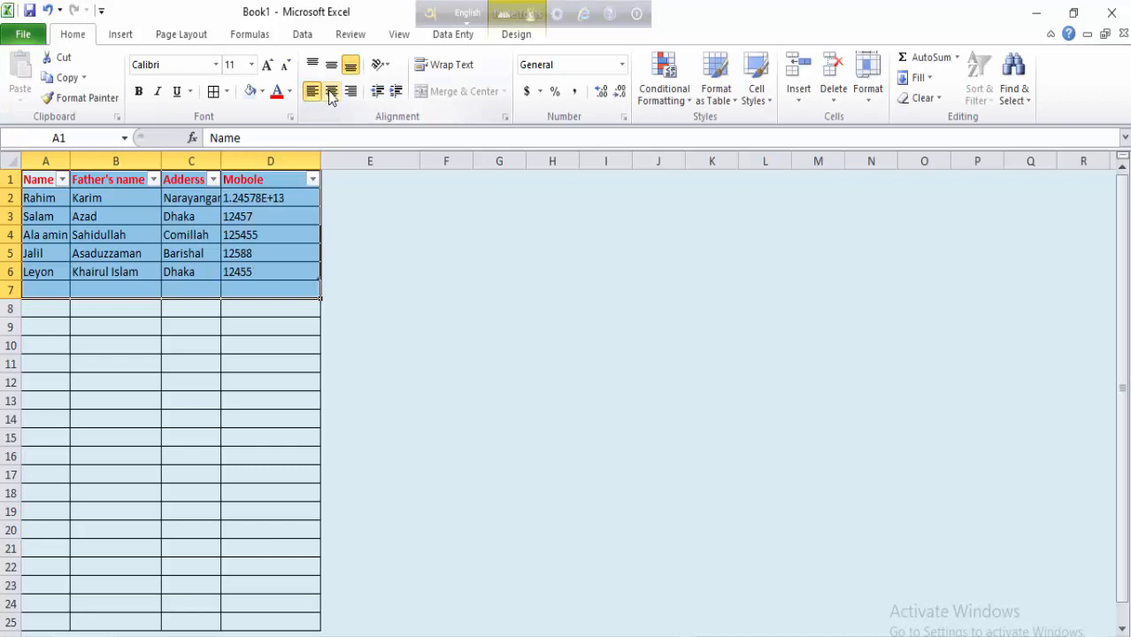
click(332, 92)
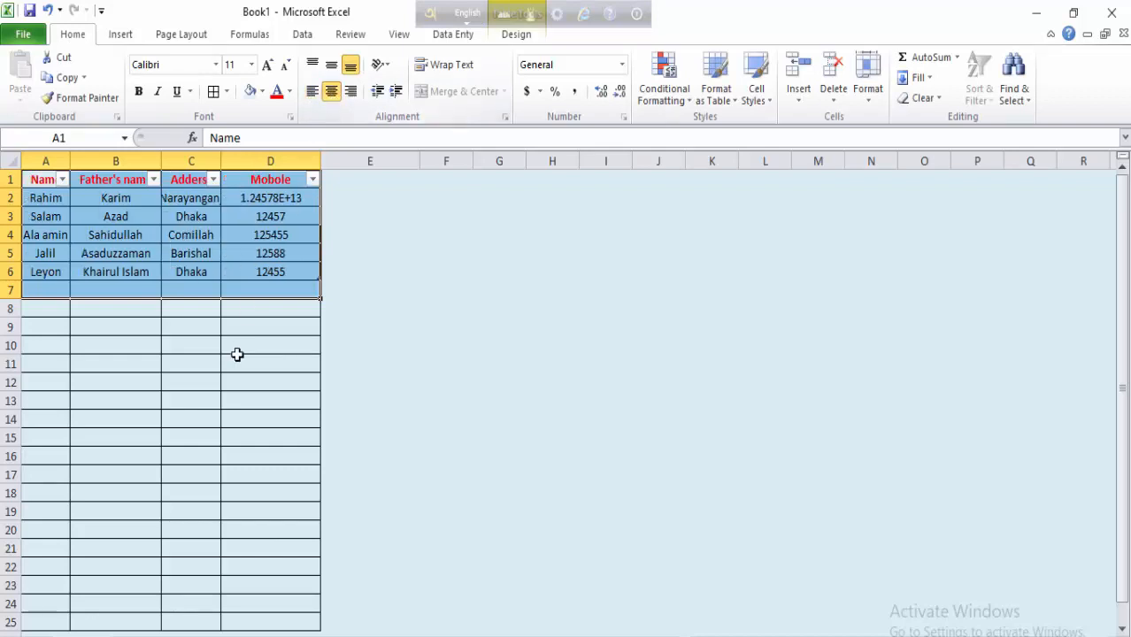
click(233, 357)
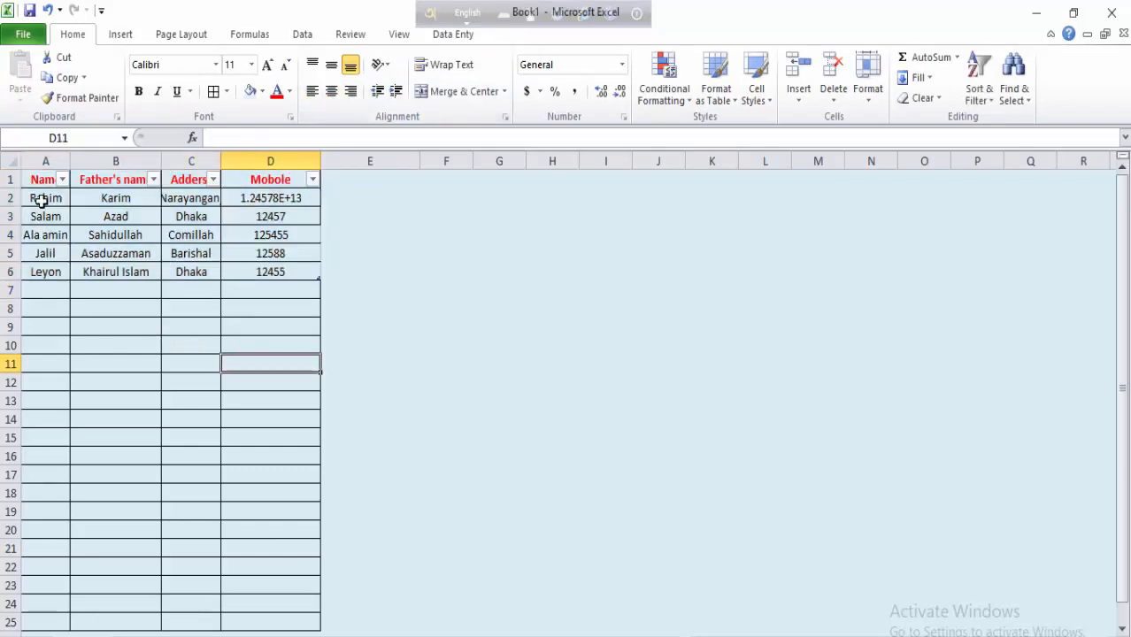
- Fill the record cells A2:D6 with yellow
drag(40, 196, 290, 266)
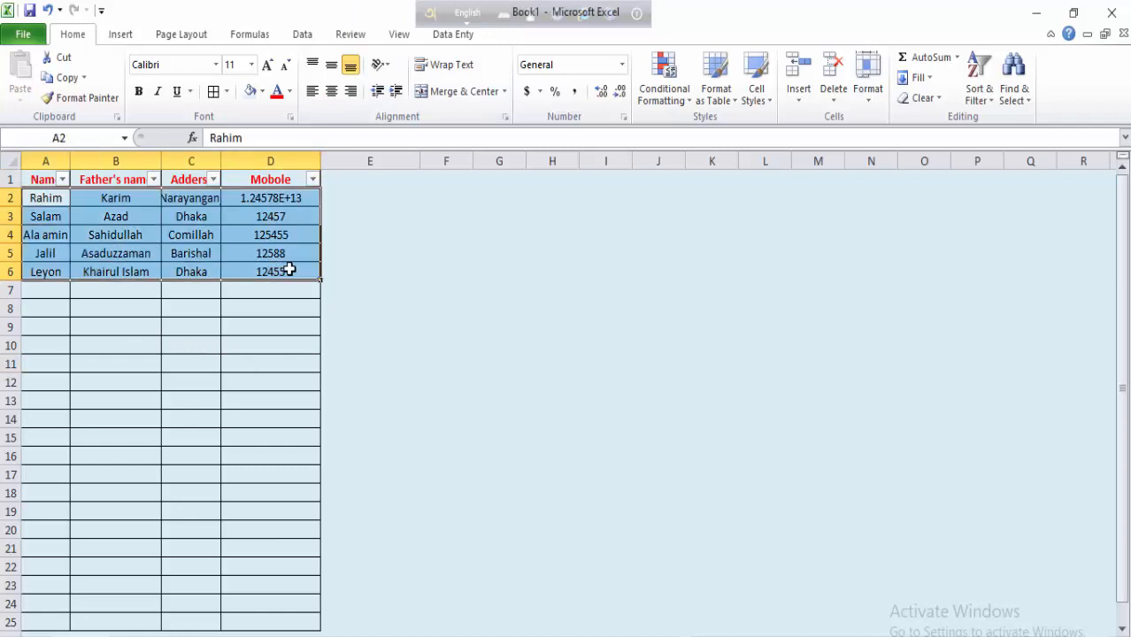
click(262, 91)
click(291, 226)
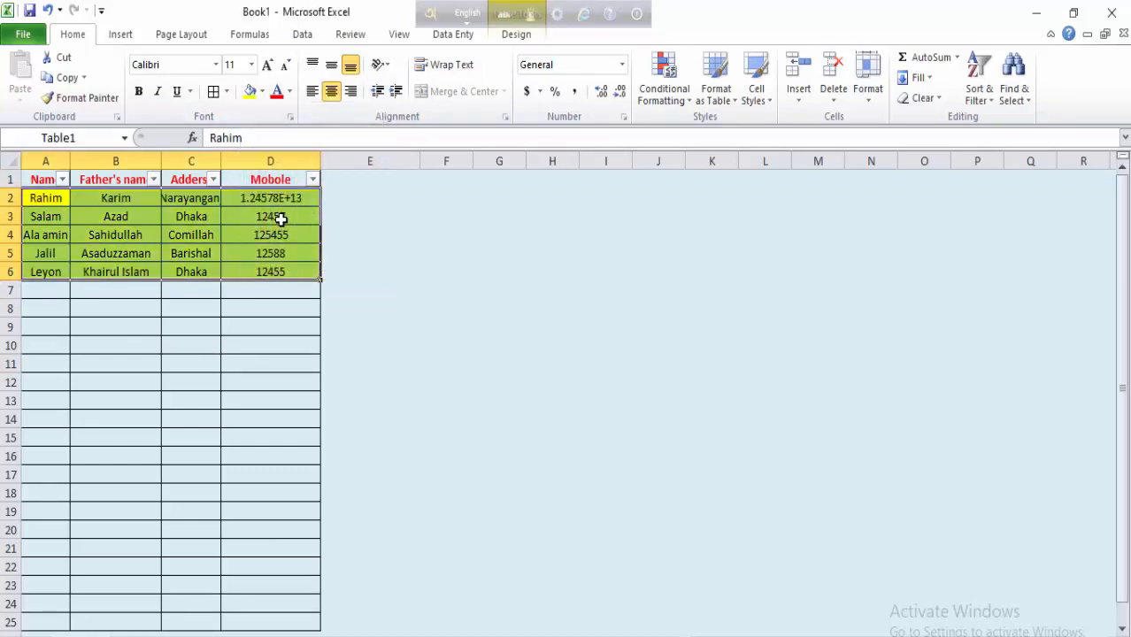
click(268, 234)
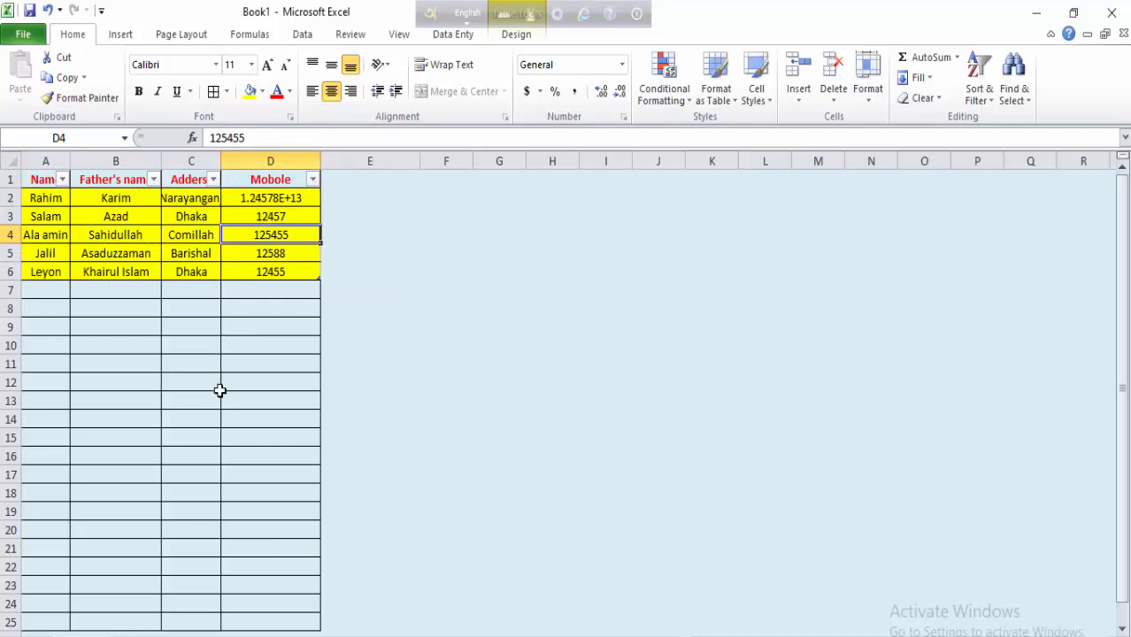